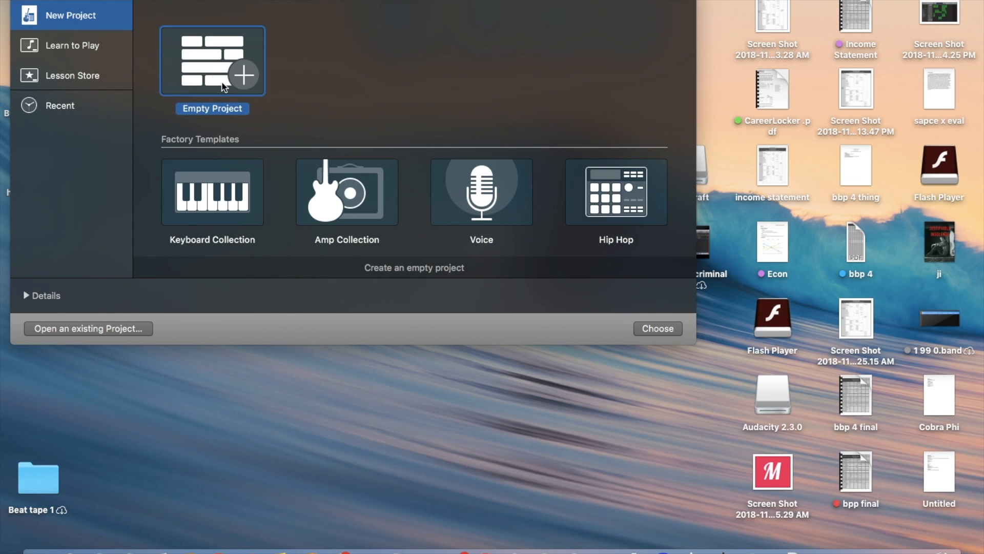
Step: Create an empty project with a software instrument track and have the Musical Typing keyboard open
{"action": "left_click", "coordinate": [648, 327]}
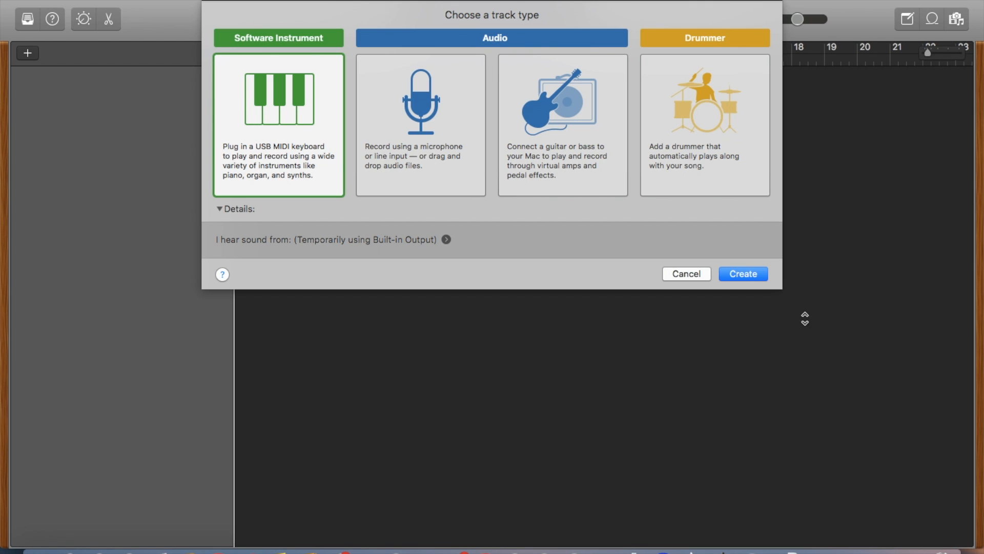
{"action": "left_click", "coordinate": [746, 274]}
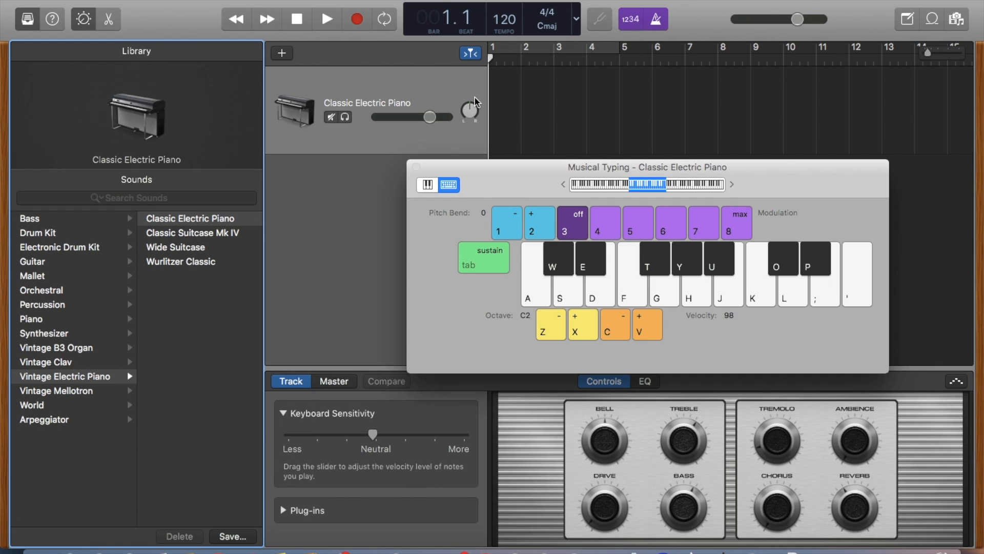
{"action": "key", "text": "super+k"}
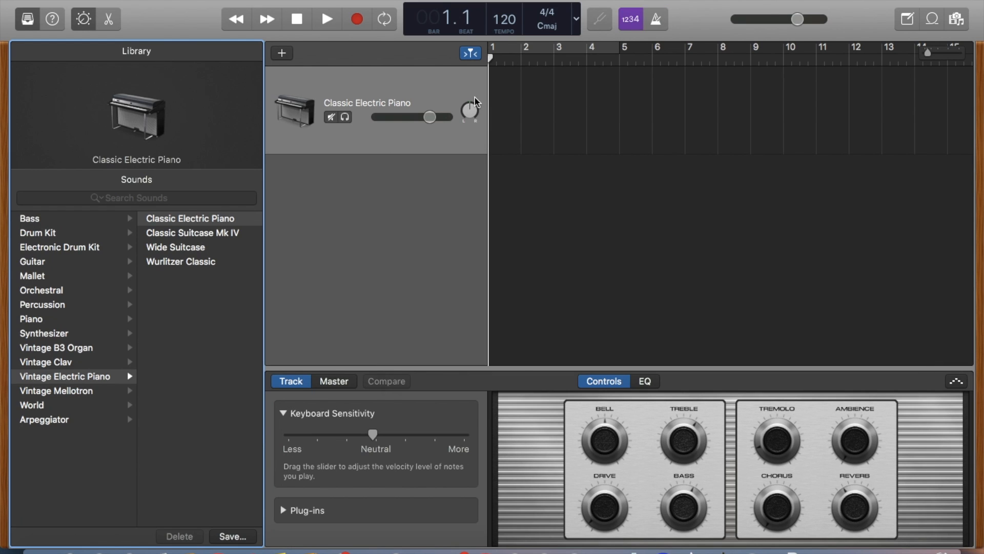
{"action": "key", "text": "super+k"}
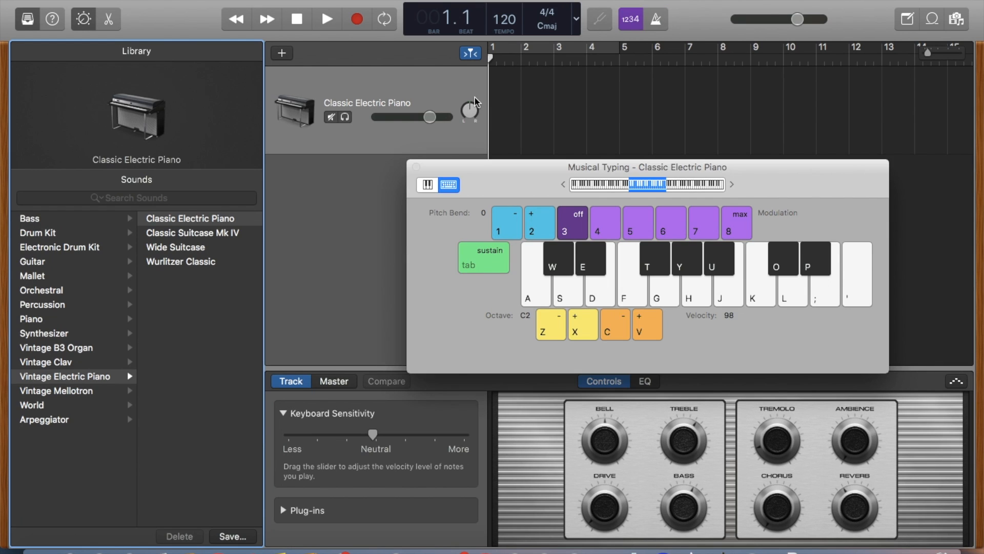
Step: Record a two-bar phrase on the Classic Electric Piano track using the Musical Typing notes labelled D, G and H, and close the keyboard
{"action": "key", "text": "d"}
{"action": "key", "text": "g"}
{"action": "key", "text": "h"}
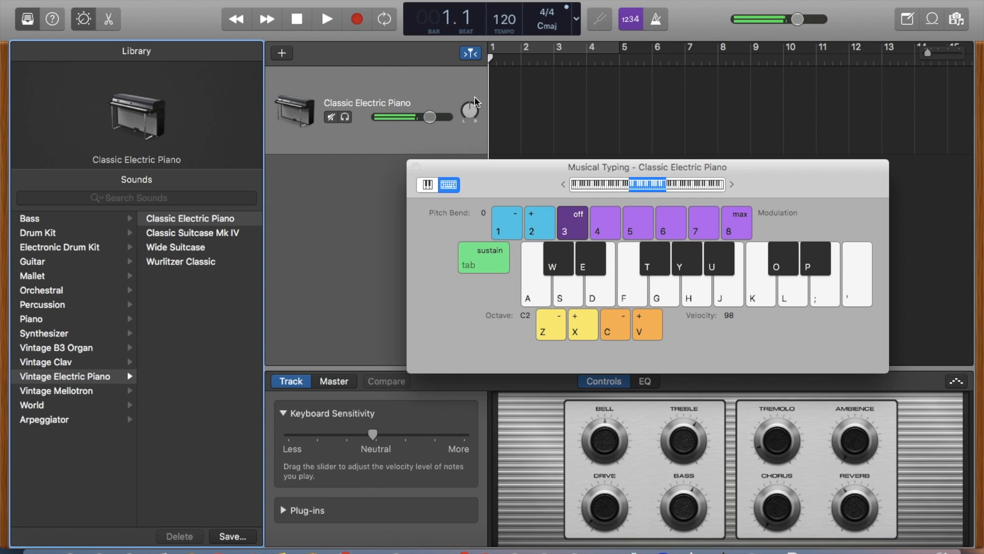
{"action": "key", "text": "r"}
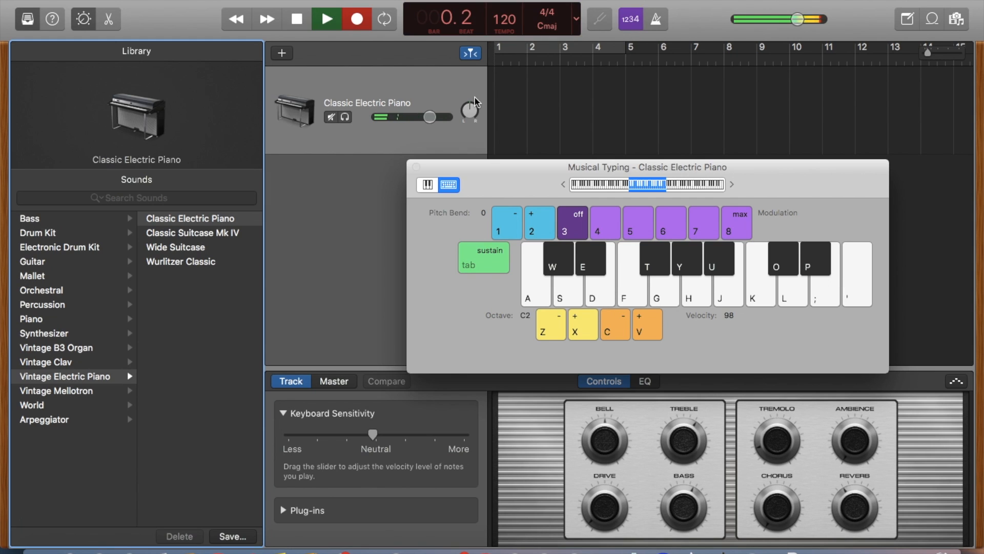
{"action": "key", "text": "d"}
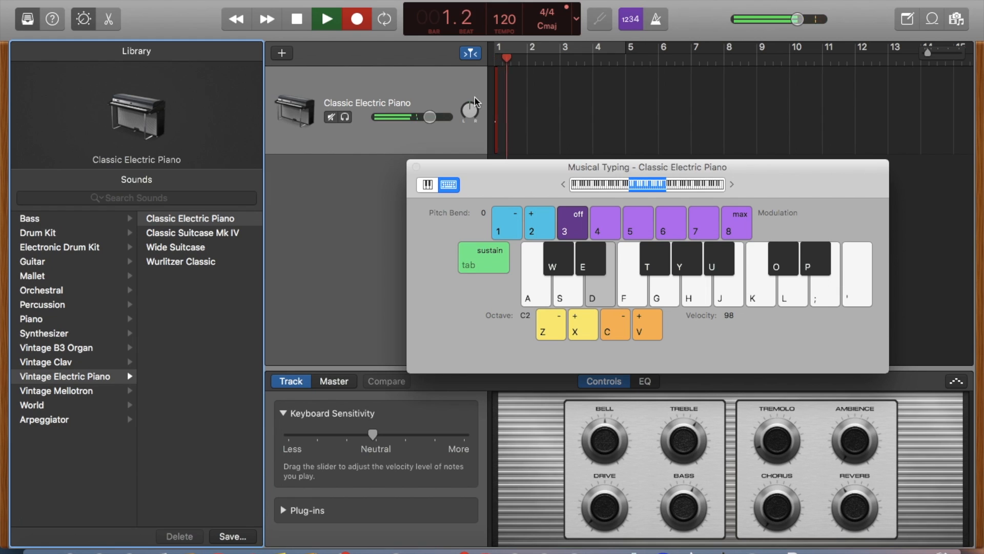
{"action": "key", "text": "g"}
{"action": "key", "text": "h"}
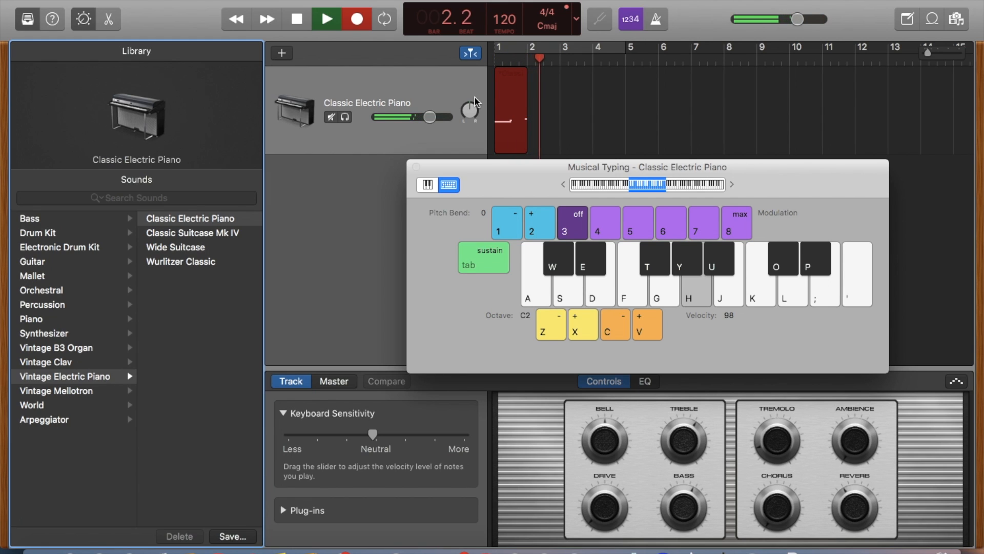
{"action": "key", "text": "r"}
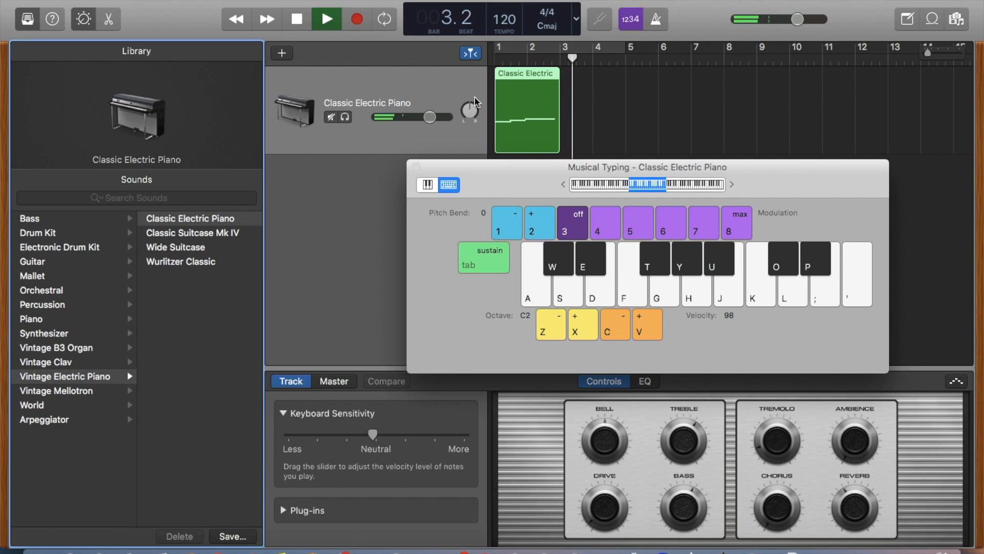
{"action": "key", "text": "super+k"}
{"action": "key", "text": "space"}
Step: Add a new audio track below the Classic Electric Piano track and raise its volume
{"action": "right_click", "coordinate": [454, 77]}
{"action": "left_click", "coordinate": [447, 79]}
{"action": "right_click", "coordinate": [446, 79]}
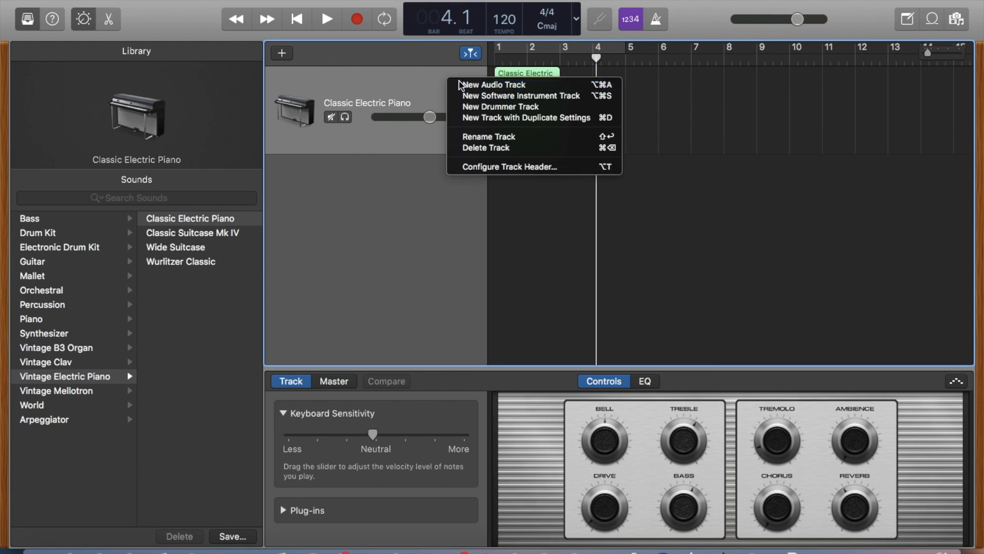
{"action": "left_click", "coordinate": [461, 84]}
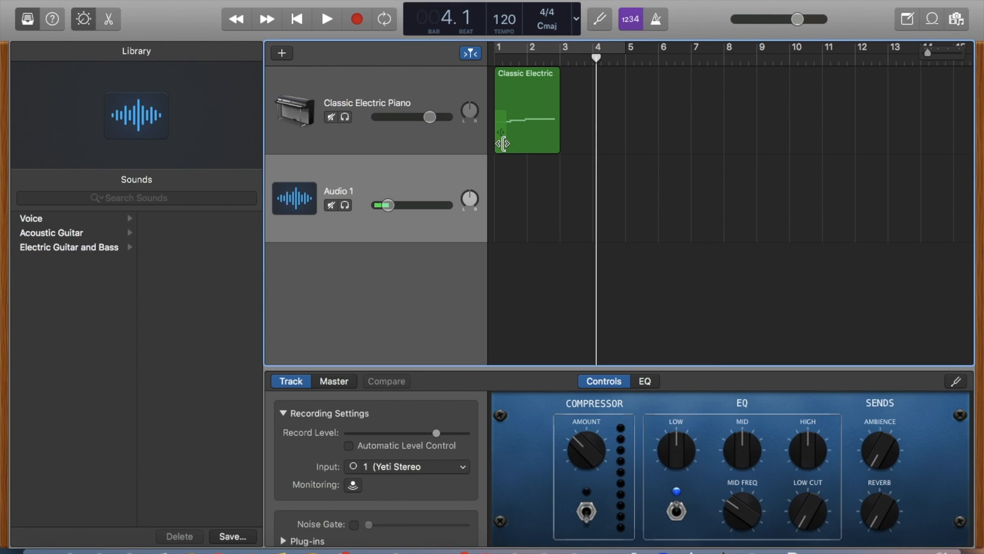
{"action": "left_click_drag", "start_coordinate": [387, 205], "coordinate": [420, 205]}
Step: Record about two bars of microphone audio on the Audio 1 track from bar 1 and return the playhead to the start
{"action": "key", "text": "Return"}
{"action": "key", "text": "super+k"}
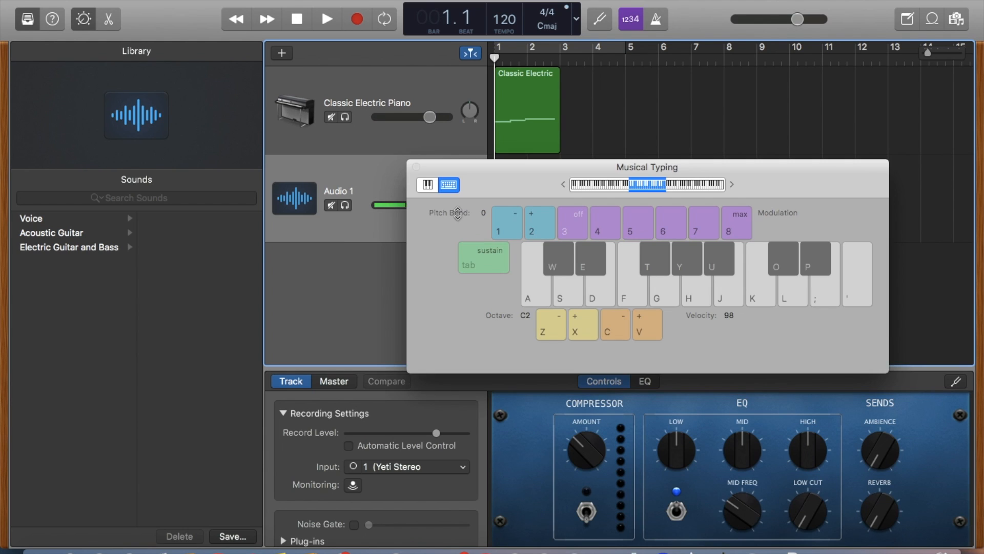
{"action": "key", "text": "super+k"}
{"action": "key", "text": "r"}
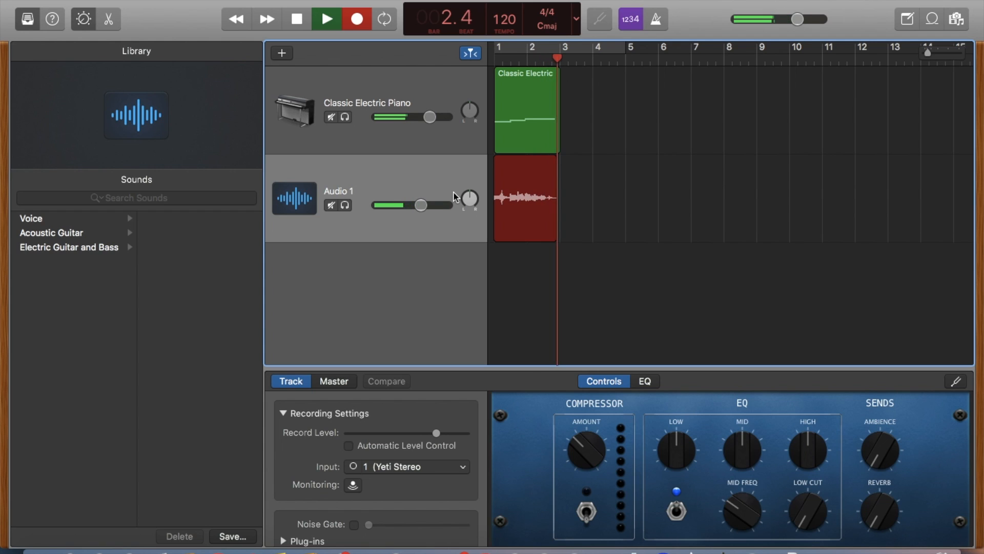
{"action": "key", "text": "space"}
{"action": "key", "text": "Return"}
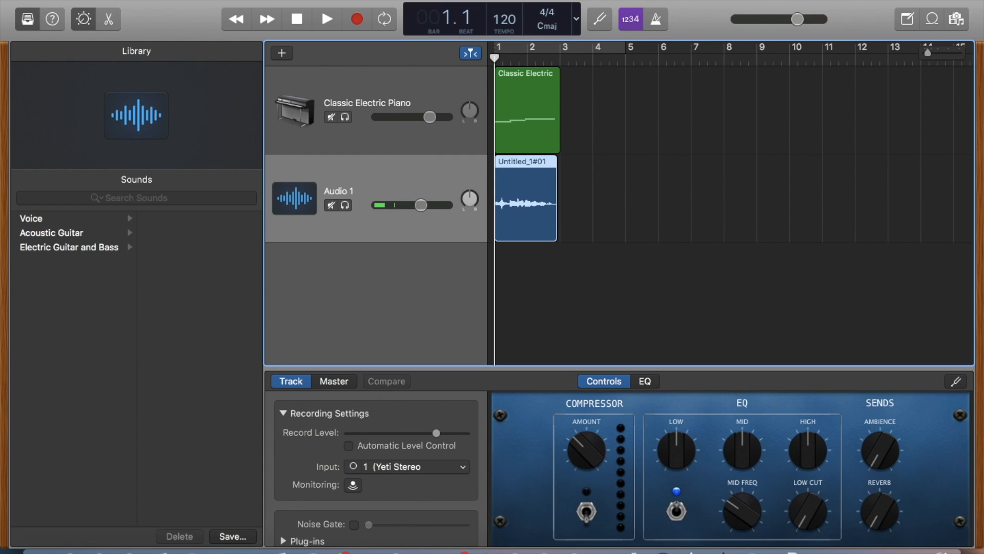
Step: Open the preferences and examine the General options, including how software instrument recordings over existing regions are handled with Cycle Off
{"action": "left_click", "coordinate": [59, 0]}
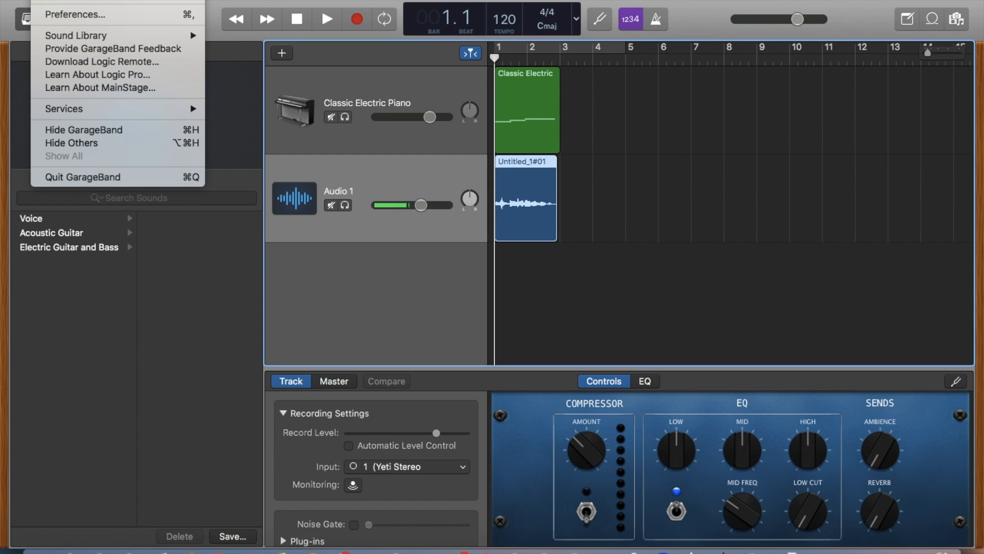
{"action": "left_click", "coordinate": [85, 15]}
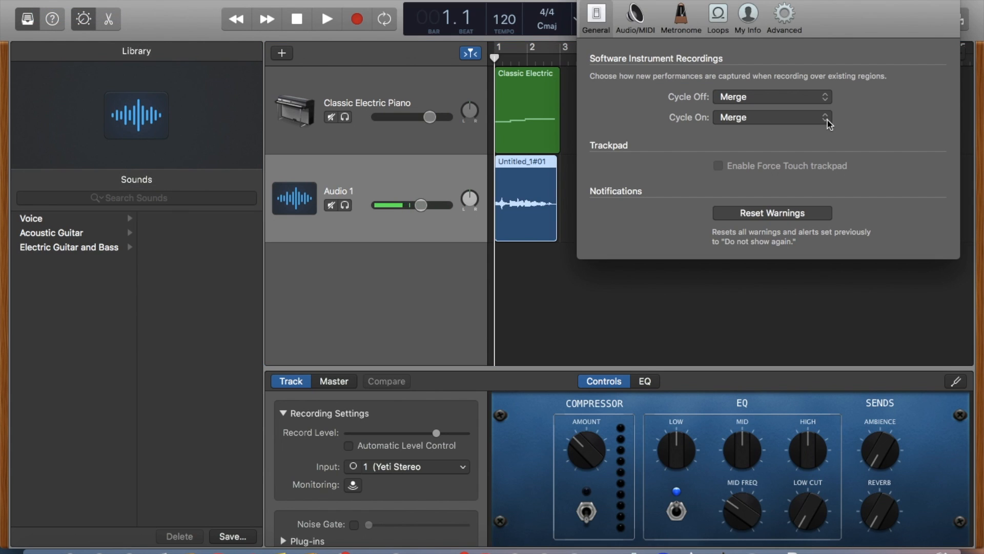
{"action": "left_click", "coordinate": [643, 30]}
{"action": "left_click", "coordinate": [676, 29]}
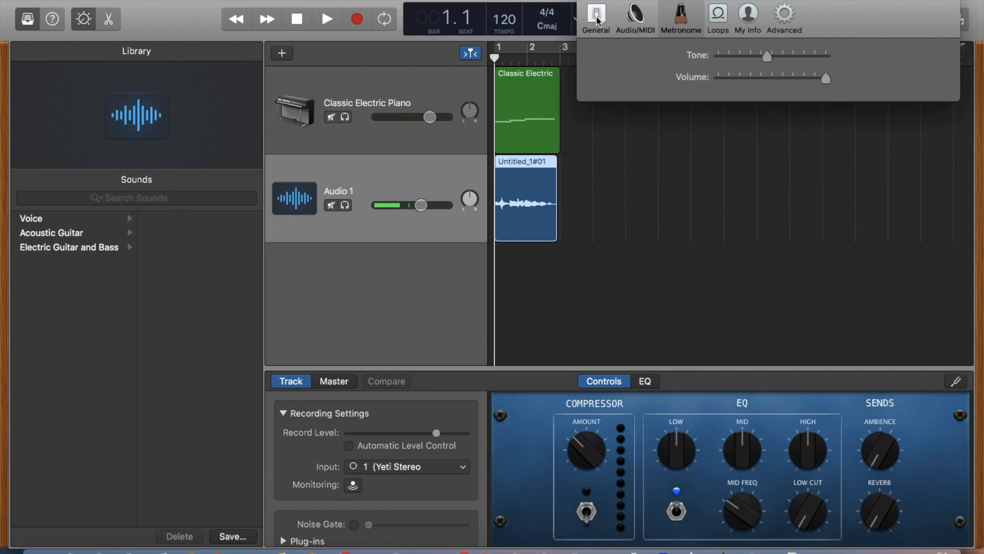
{"action": "left_click", "coordinate": [596, 21]}
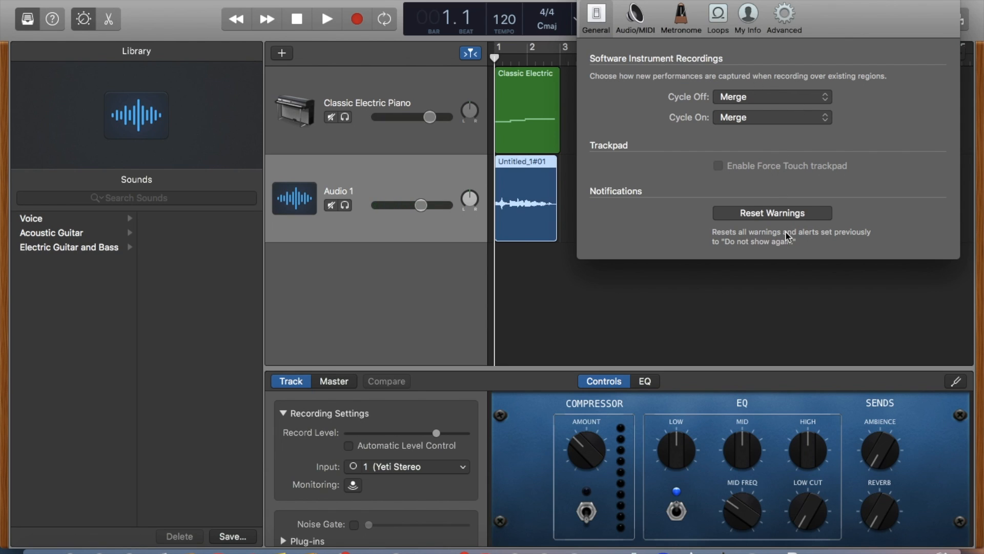
{"action": "left_click", "coordinate": [755, 97]}
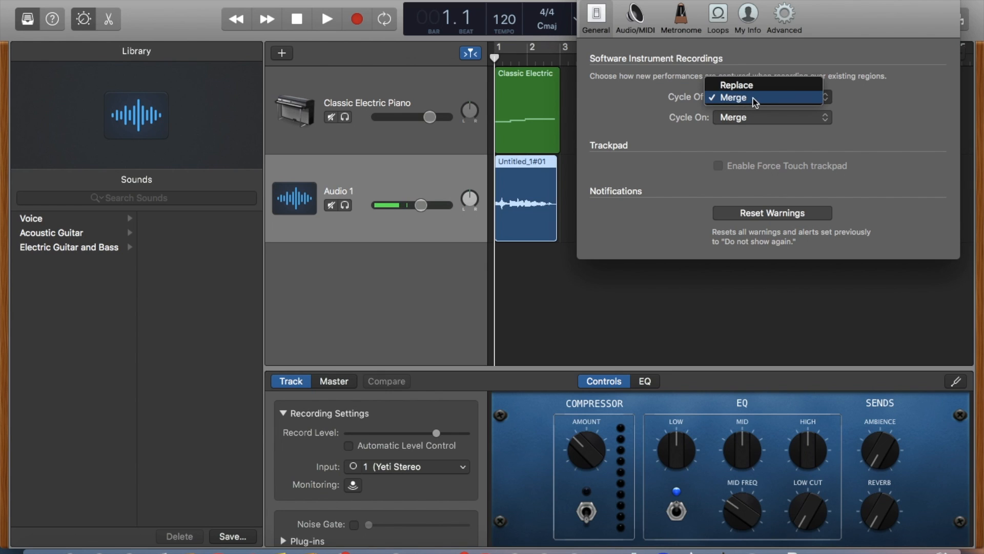
{"action": "left_click", "coordinate": [680, 95]}
Step: Examine the Audio/MIDI, Metronome, Loops, My Info and Advanced preferences, and close the preferences
{"action": "left_click", "coordinate": [635, 17]}
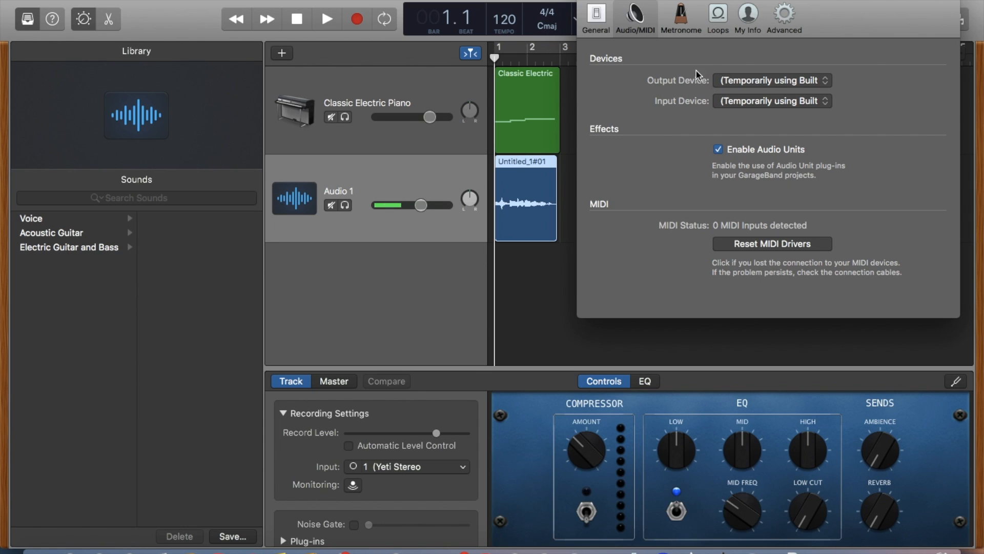
{"action": "left_click", "coordinate": [683, 23]}
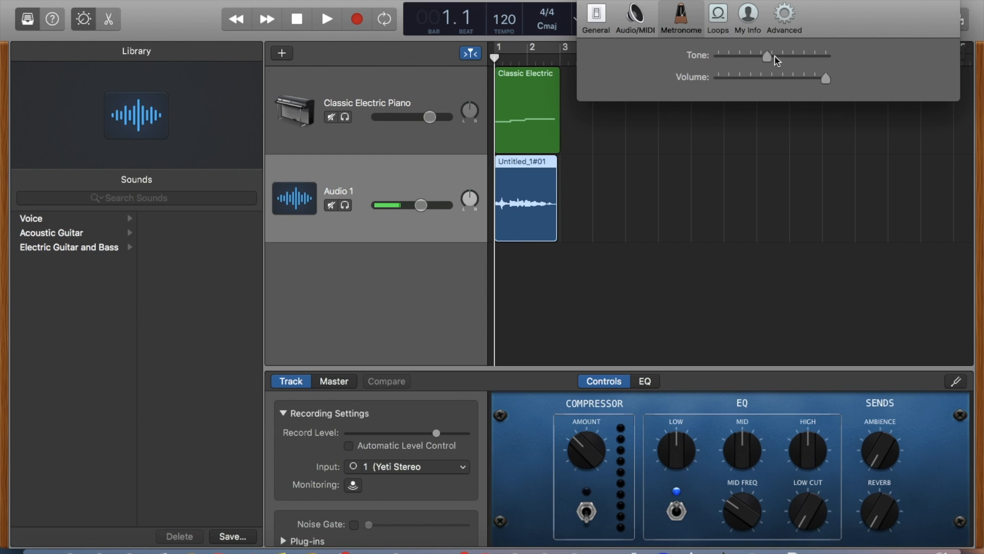
{"action": "left_click", "coordinate": [725, 18]}
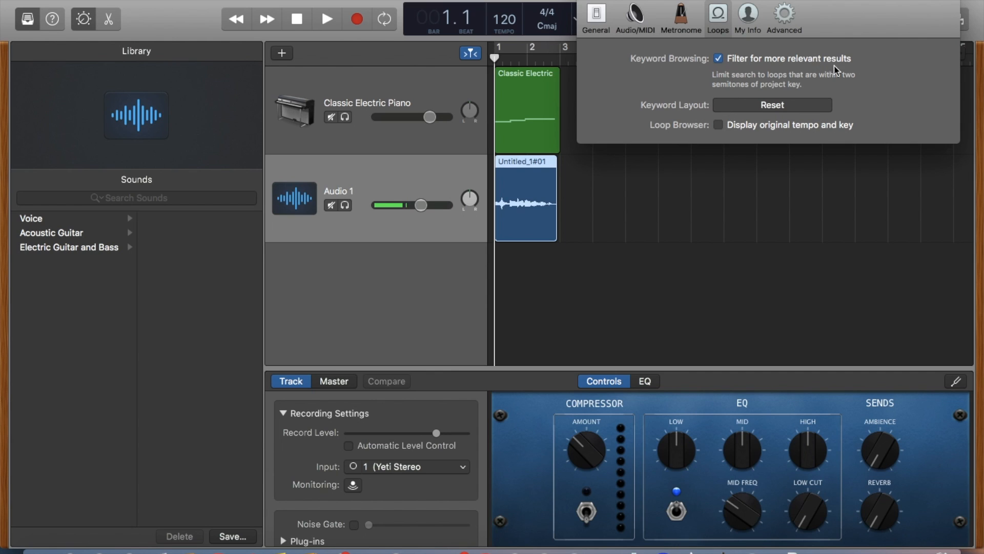
{"action": "left_click", "coordinate": [751, 21]}
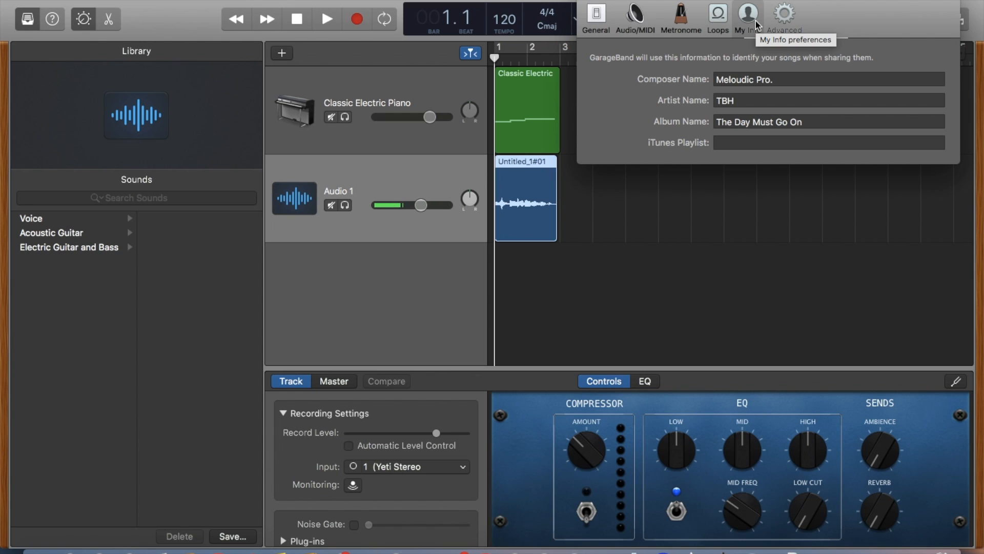
{"action": "left_click", "coordinate": [784, 21]}
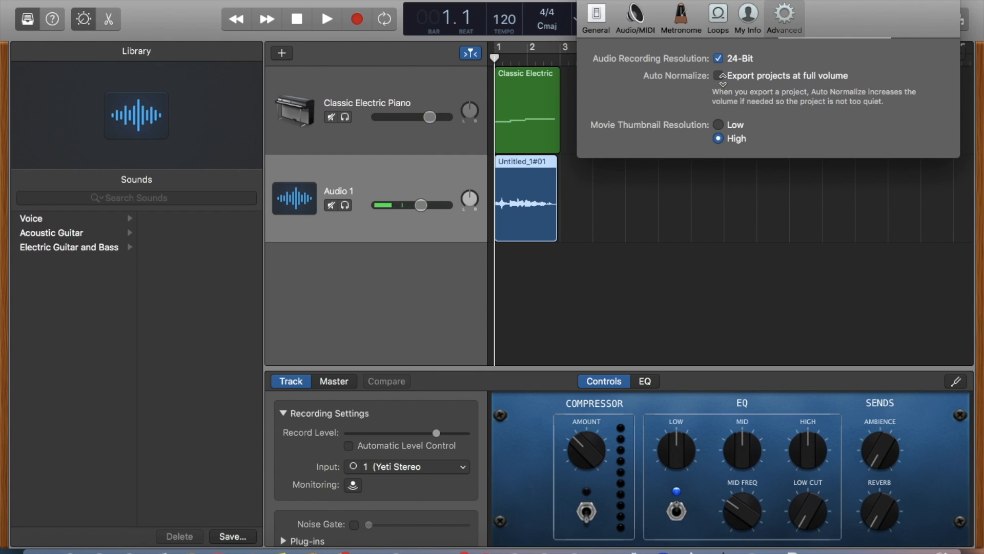
{"action": "left_click", "coordinate": [588, 1]}
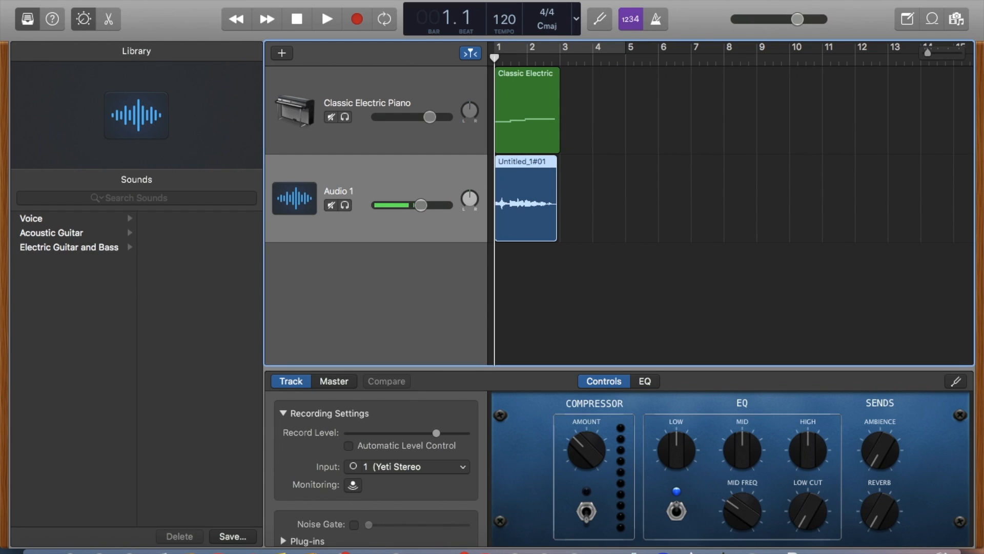
Step: Show the arrangement track and add an Intro and a Verse section to it
{"action": "left_click", "coordinate": [112, 0]}
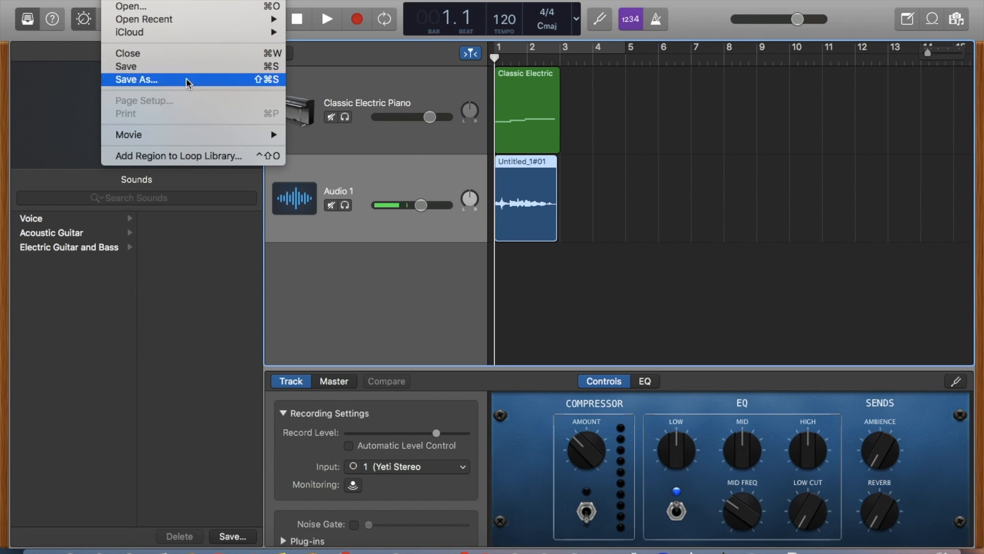
{"action": "mouse_move", "coordinate": [140, 0]}
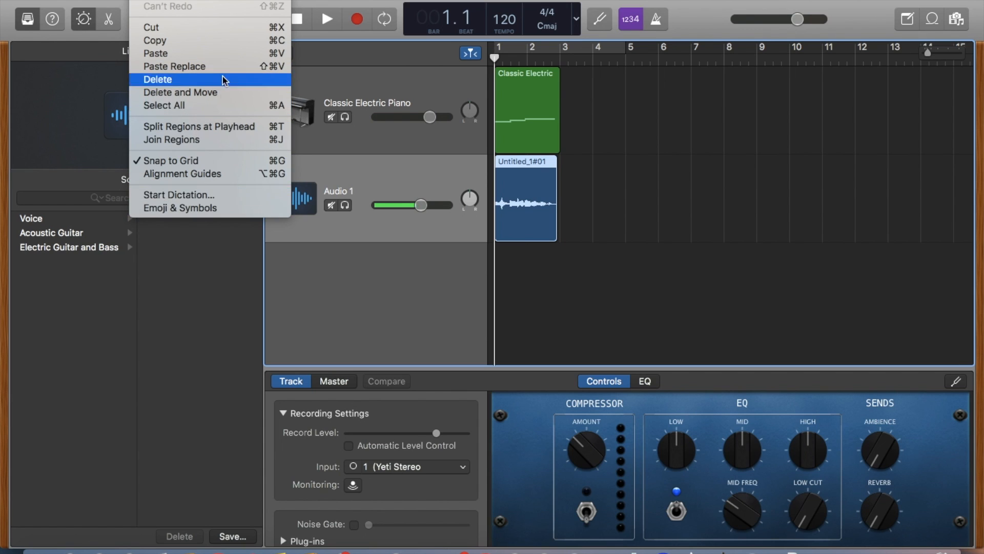
{"action": "mouse_move", "coordinate": [175, 0]}
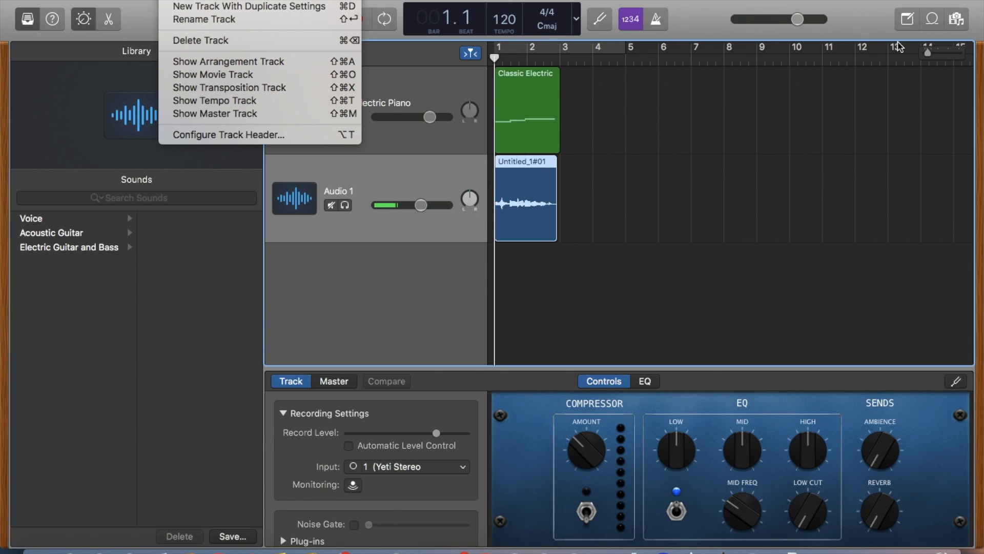
{"action": "left_click", "coordinate": [278, 62]}
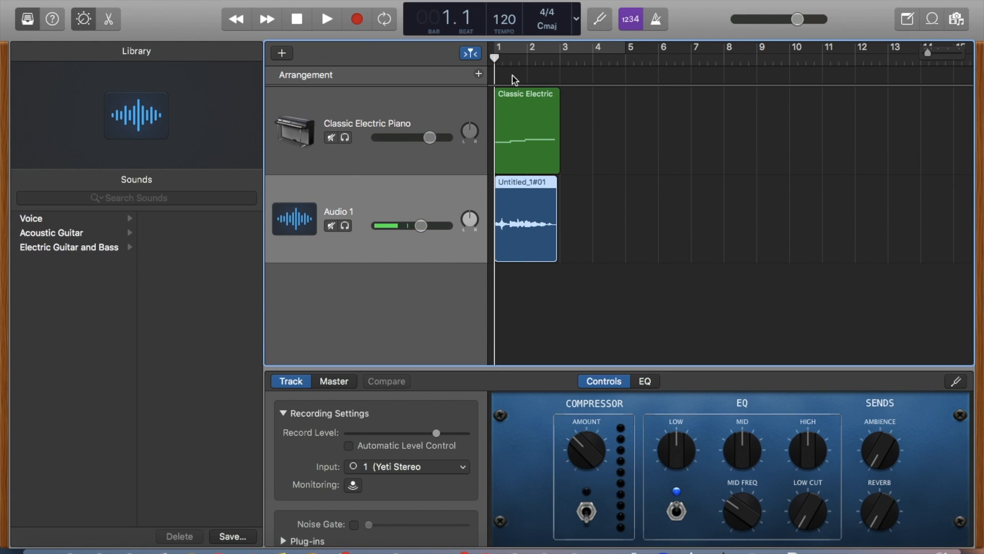
{"action": "left_click", "coordinate": [479, 73]}
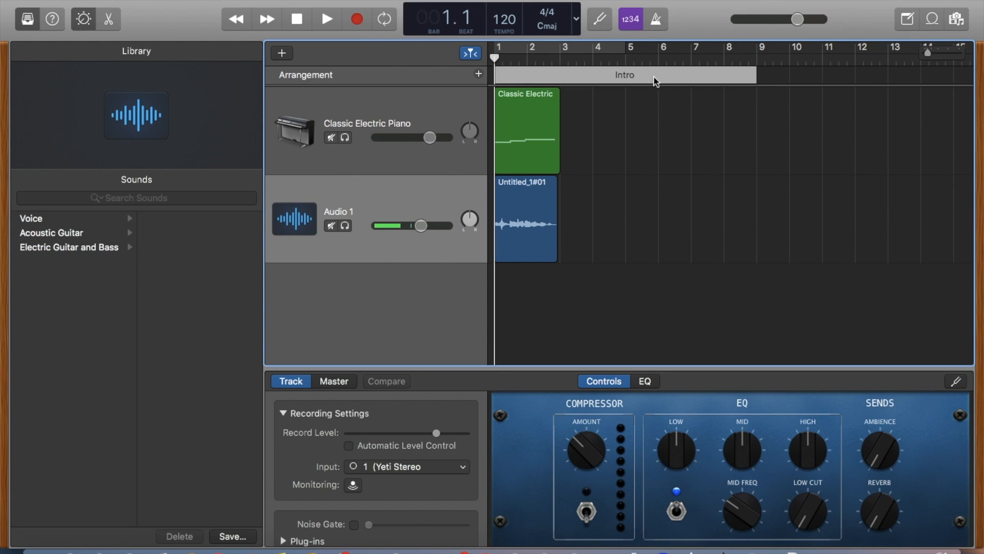
{"action": "left_click", "coordinate": [480, 75]}
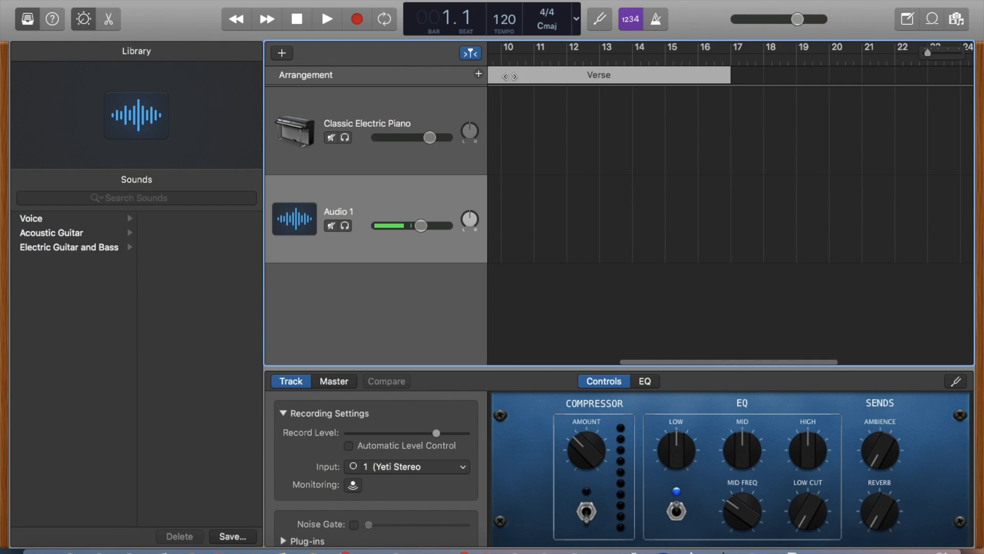
Step: Undo adding the Intro and Verse sections to the arrangement track while keeping the audio recording
{"action": "scroll", "coordinate": [578, 103], "scroll_direction": "left", "scroll_amount": 10}
{"action": "key", "text": "super+z"}
{"action": "key", "text": "super+z"}
{"action": "key", "text": "super+z"}
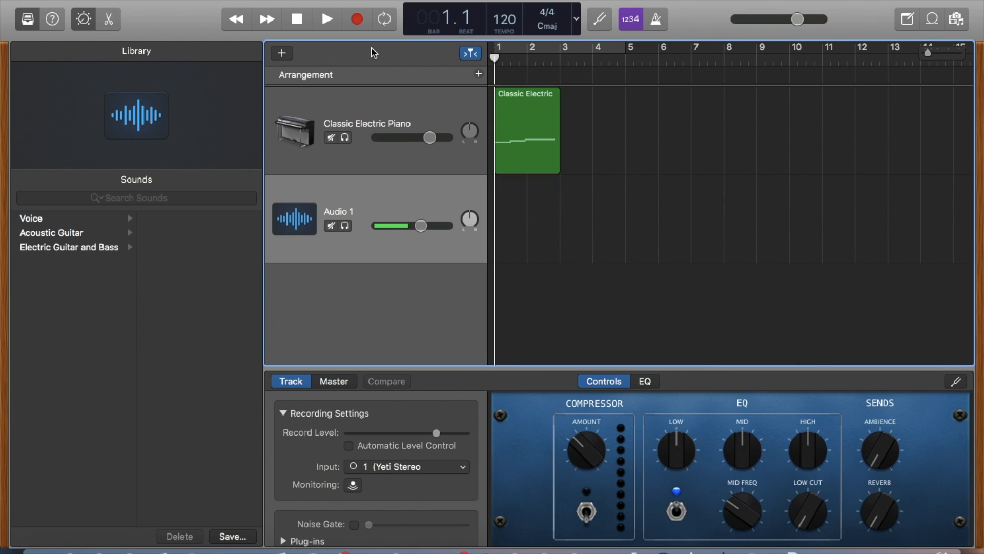
{"action": "key", "text": "super+shift+z"}
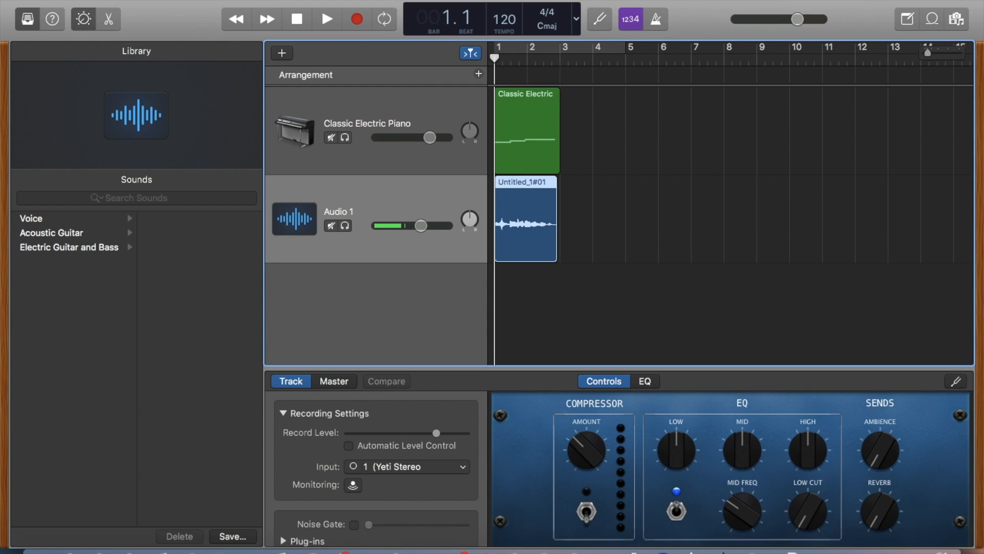
Step: Hide the arrangement track
{"action": "right_click", "coordinate": [231, 74]}
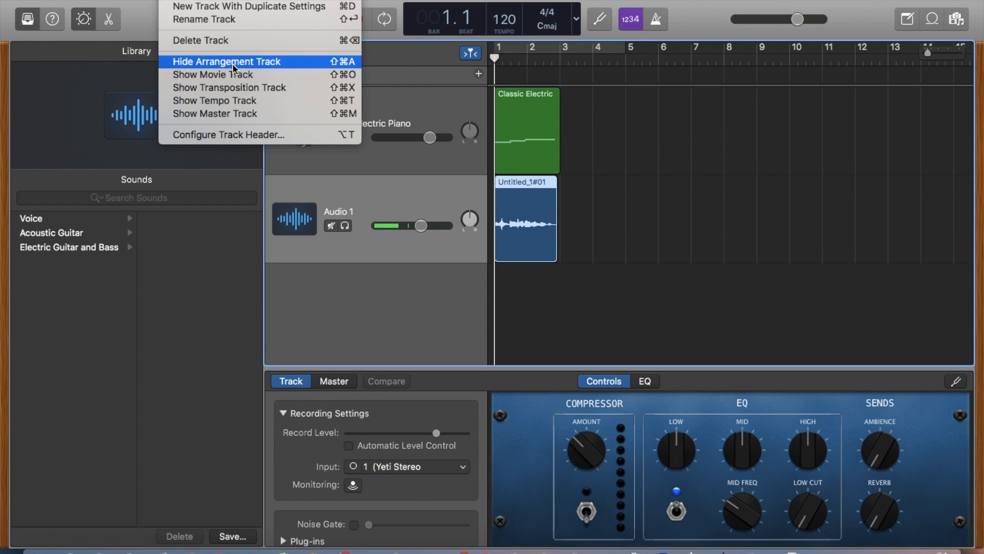
{"action": "left_click", "coordinate": [226, 57]}
{"action": "right_click", "coordinate": [213, 75]}
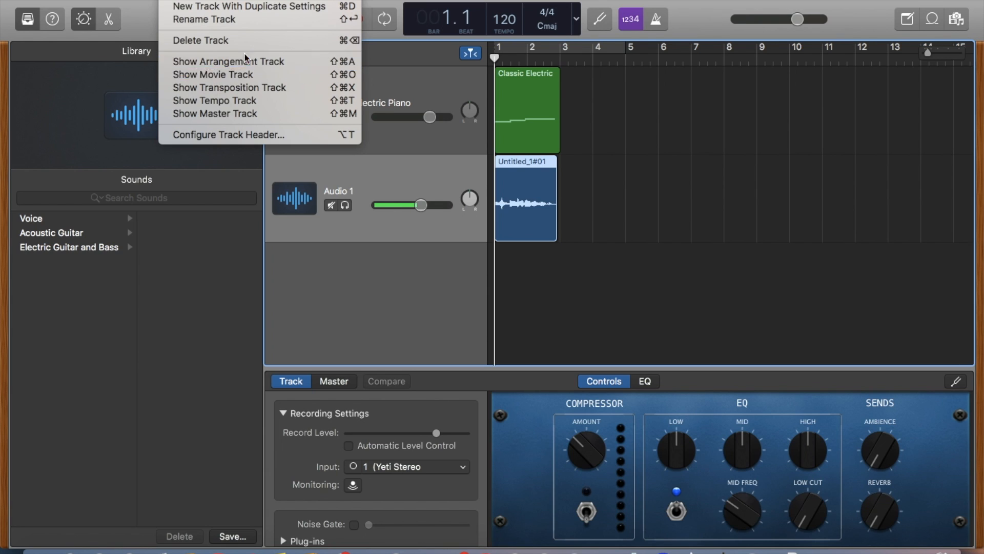
Step: Show the transposition track and try raising the transposition from bar 3 onwards
{"action": "left_click", "coordinate": [236, 88]}
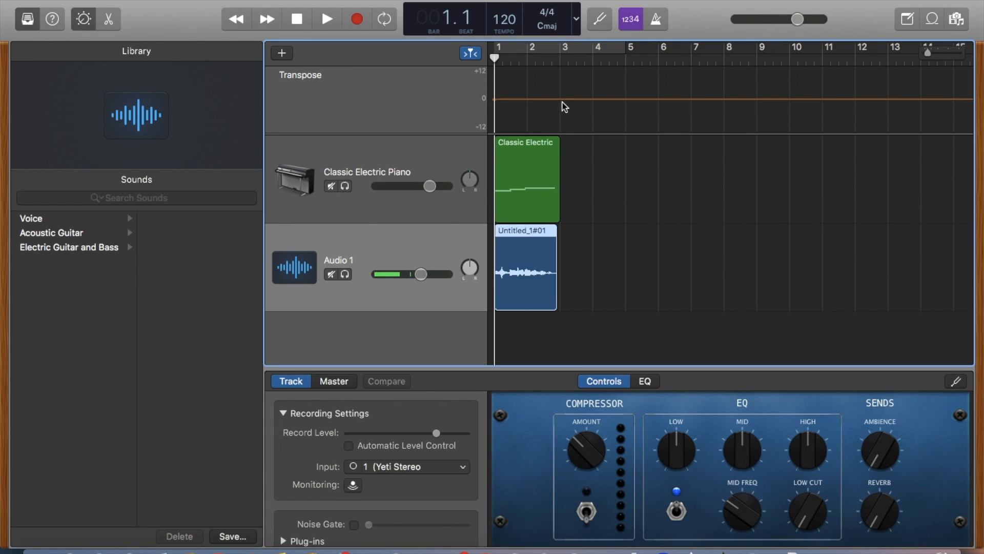
{"action": "left_click", "coordinate": [560, 98]}
{"action": "left_click_drag", "start_coordinate": [559, 98], "coordinate": [560, 91]}
Step: Undo the transposition change at bar 3 and hide the transposition track
{"action": "key", "text": "super+z"}
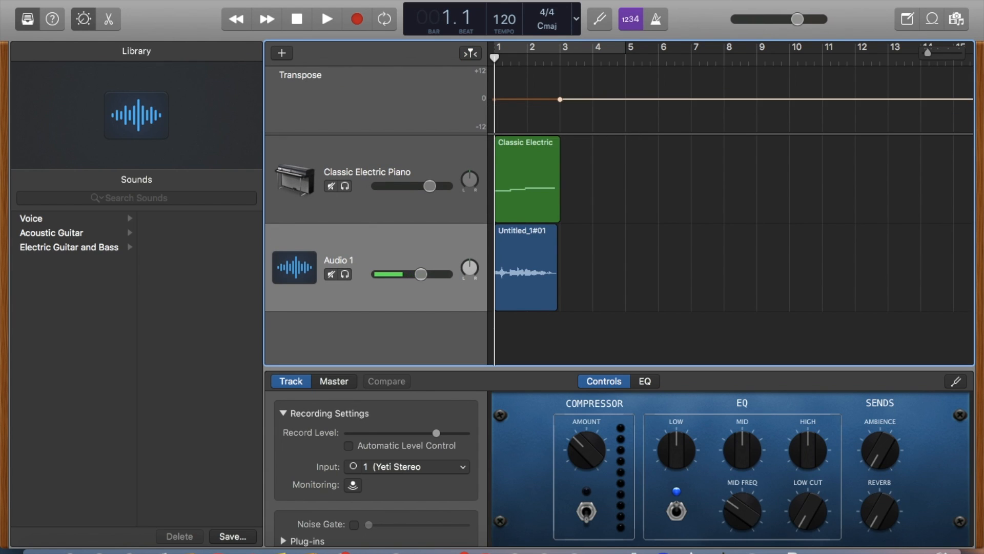
{"action": "left_click", "coordinate": [173, 0]}
{"action": "left_click", "coordinate": [228, 87]}
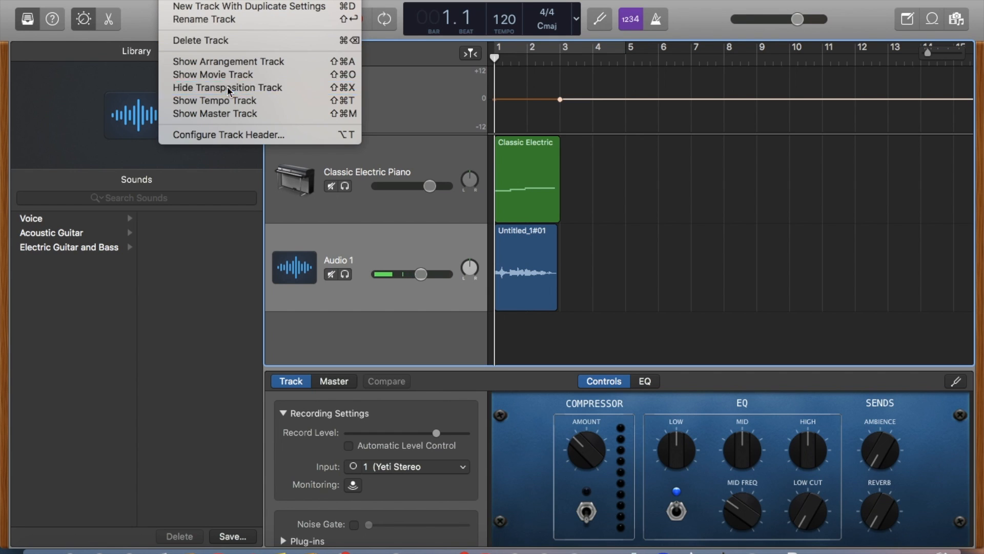
Step: Show the tempo and master tracks, and raise the master track's volume to +1.4 dB
{"action": "left_click", "coordinate": [173, 0]}
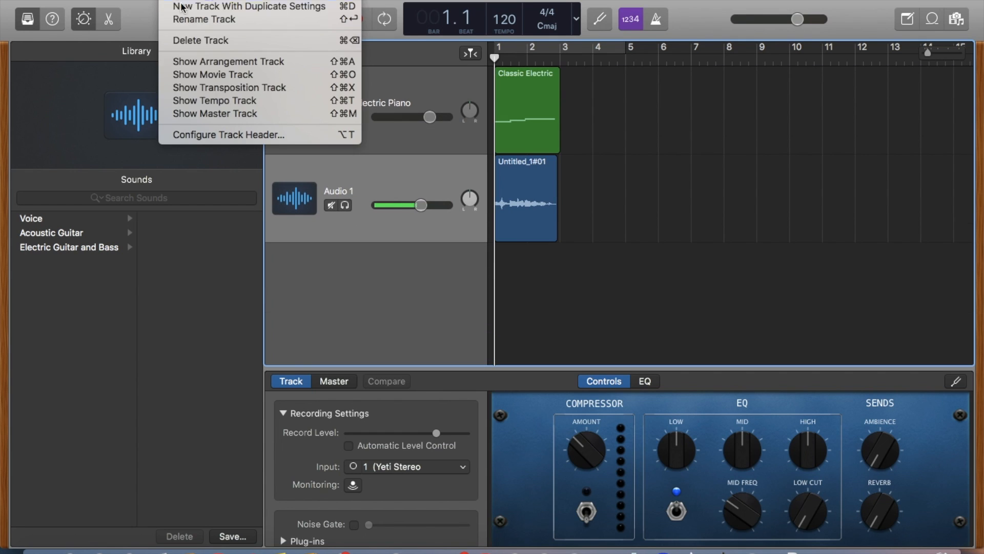
{"action": "left_click", "coordinate": [231, 100]}
{"action": "left_click", "coordinate": [174, 0]}
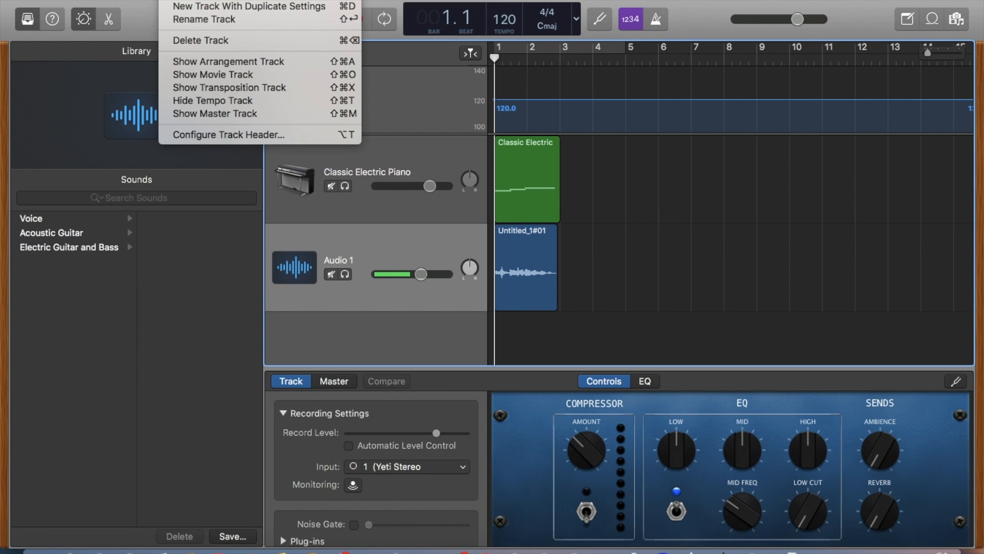
{"action": "left_click", "coordinate": [244, 114]}
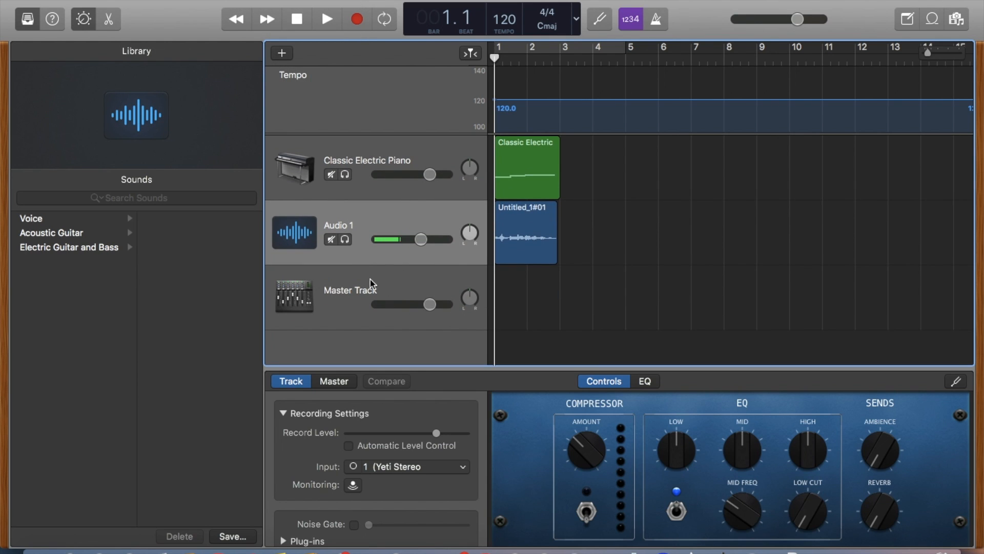
{"action": "mouse_move", "coordinate": [430, 304]}
{"action": "left_mouse_down"}
{"action": "mouse_move", "coordinate": [418, 304]}
{"action": "mouse_move", "coordinate": [435, 304]}
{"action": "left_mouse_up"}
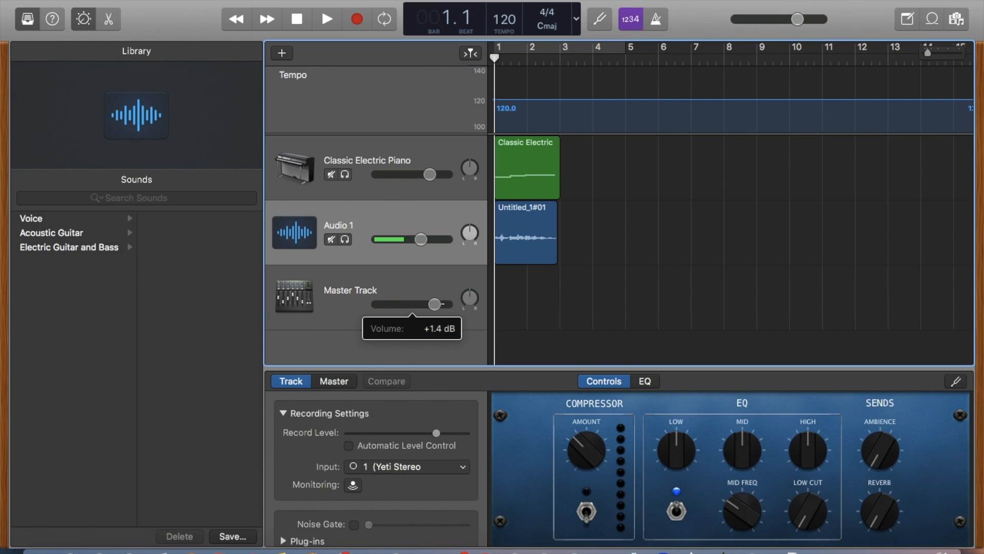
{"action": "left_click", "coordinate": [397, 282]}
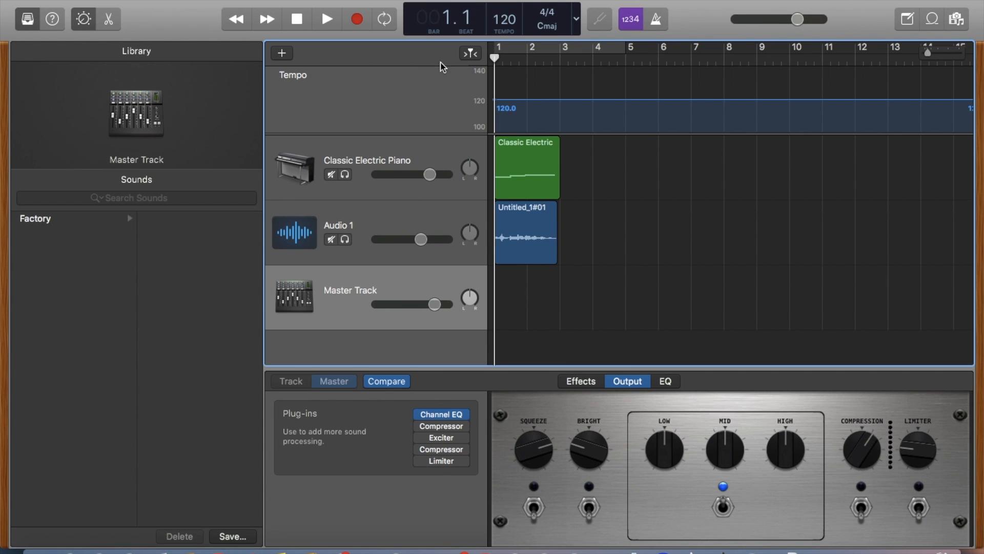
Step: Hide the master track and the tempo track
{"action": "left_click", "coordinate": [190, 1]}
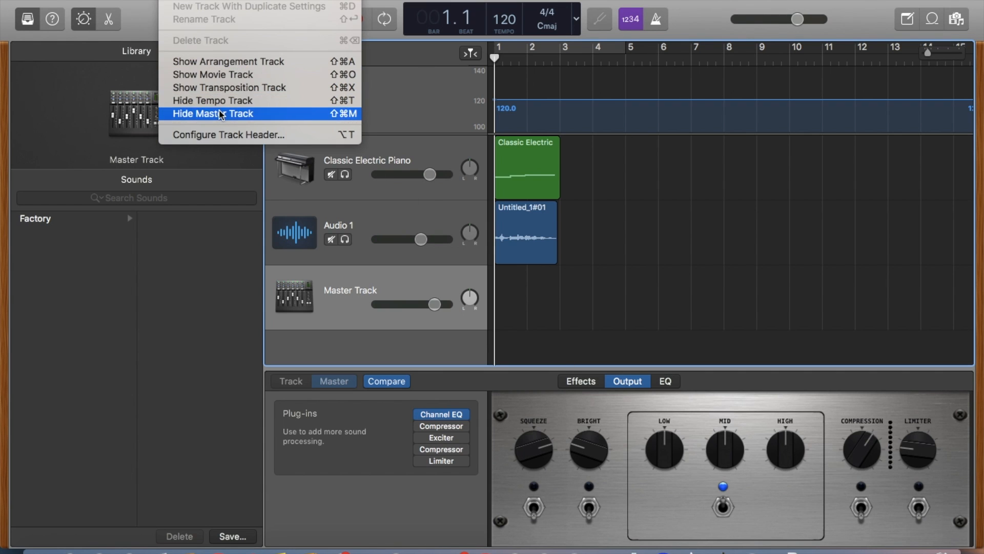
{"action": "left_click", "coordinate": [219, 113]}
{"action": "left_click", "coordinate": [205, 0]}
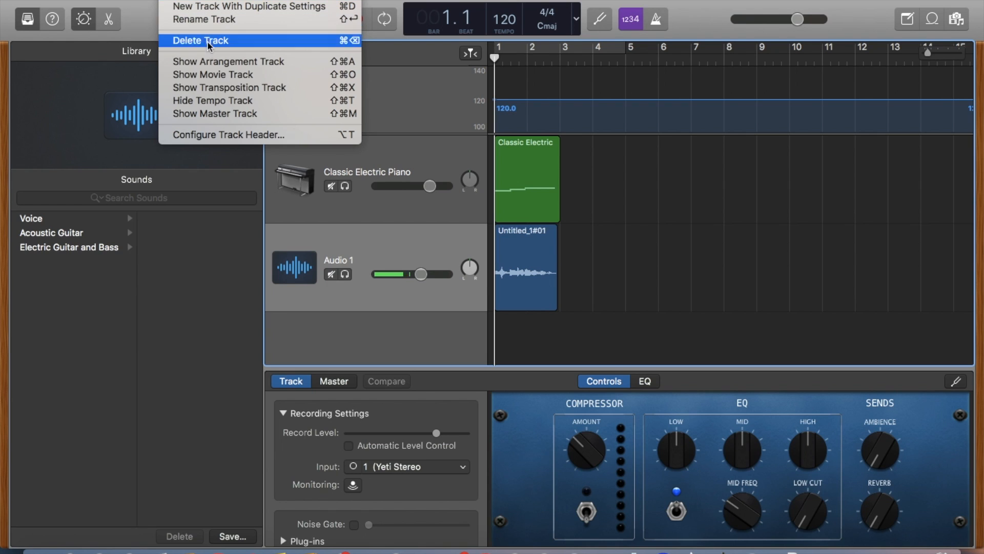
{"action": "left_click", "coordinate": [230, 102]}
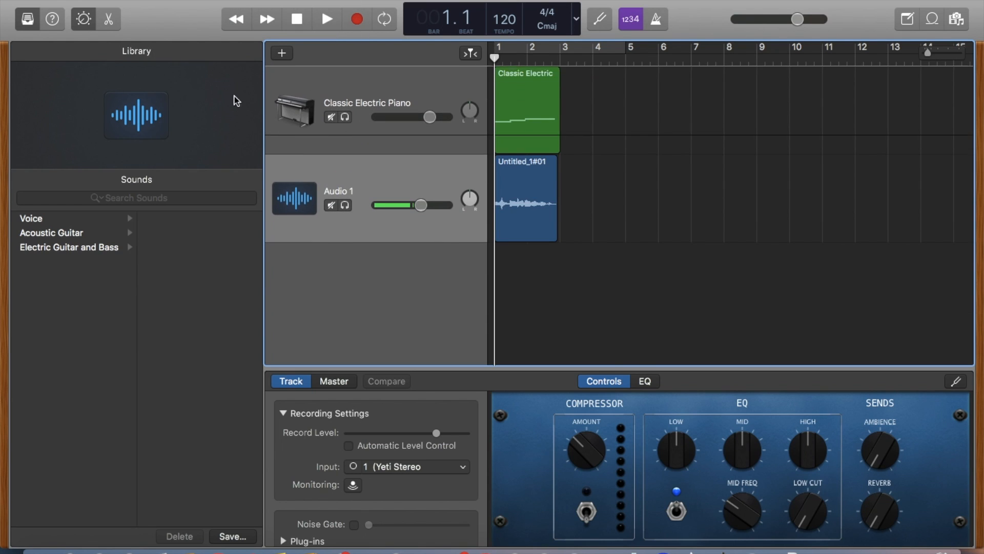
Step: Set the recording count-in to 1 Bar and test it by briefly starting and stopping a recording on Audio 1
{"action": "left_click", "coordinate": [210, 0]}
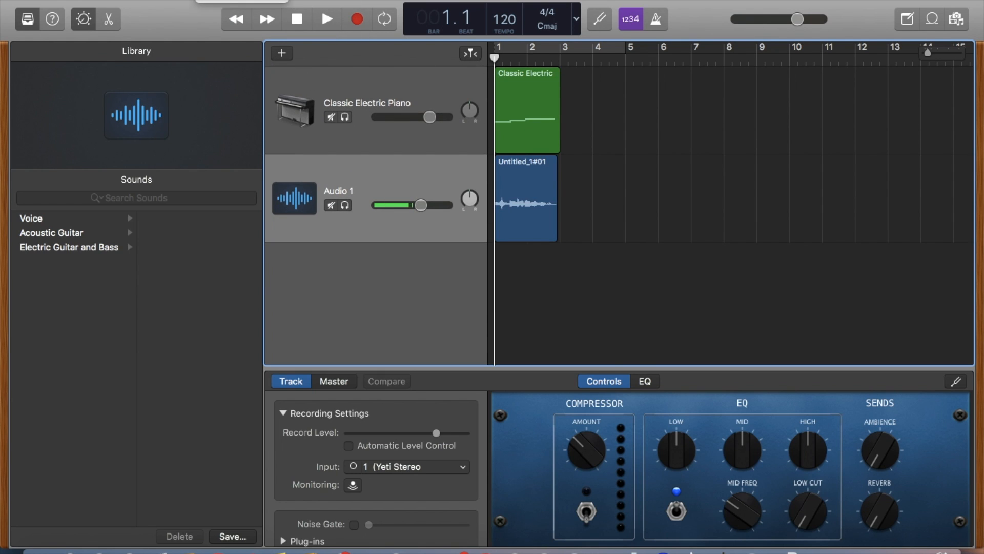
{"action": "mouse_move", "coordinate": [231, 2]}
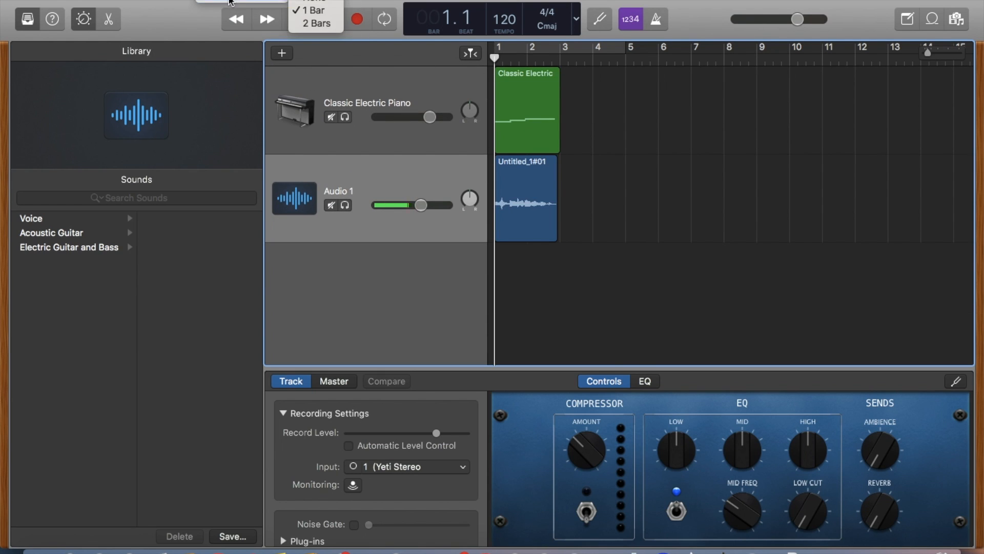
{"action": "left_click", "coordinate": [312, 11]}
{"action": "key", "text": "r"}
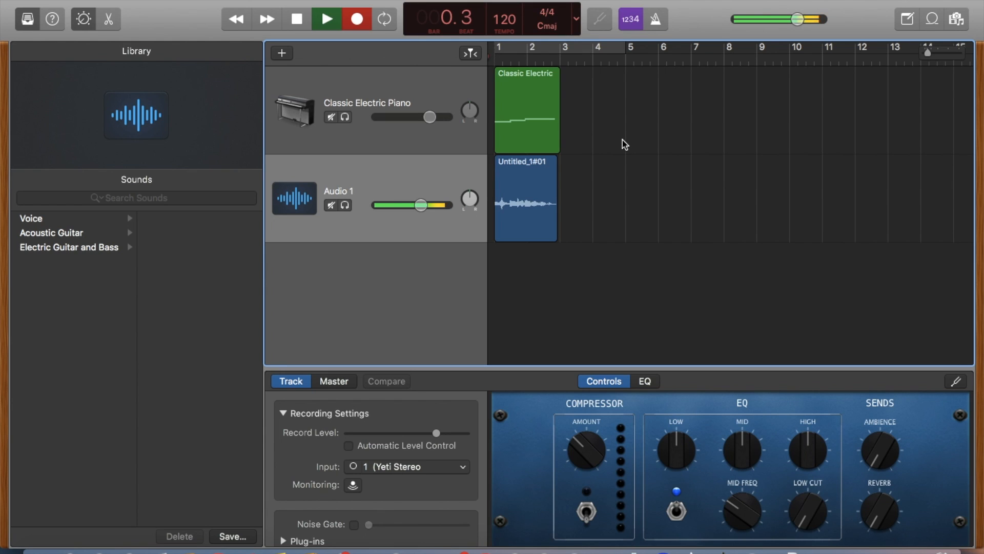
{"action": "key", "text": "space"}
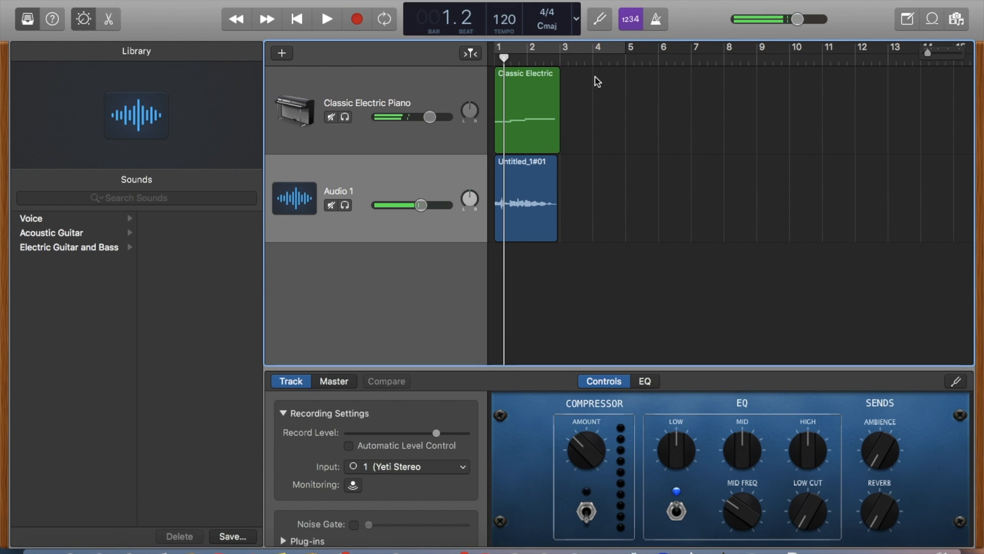
Step: Look through the available recording, sharing, view, window, help and application commands without choosing any
{"action": "left_click", "coordinate": [248, 0]}
{"action": "mouse_move", "coordinate": [216, 0]}
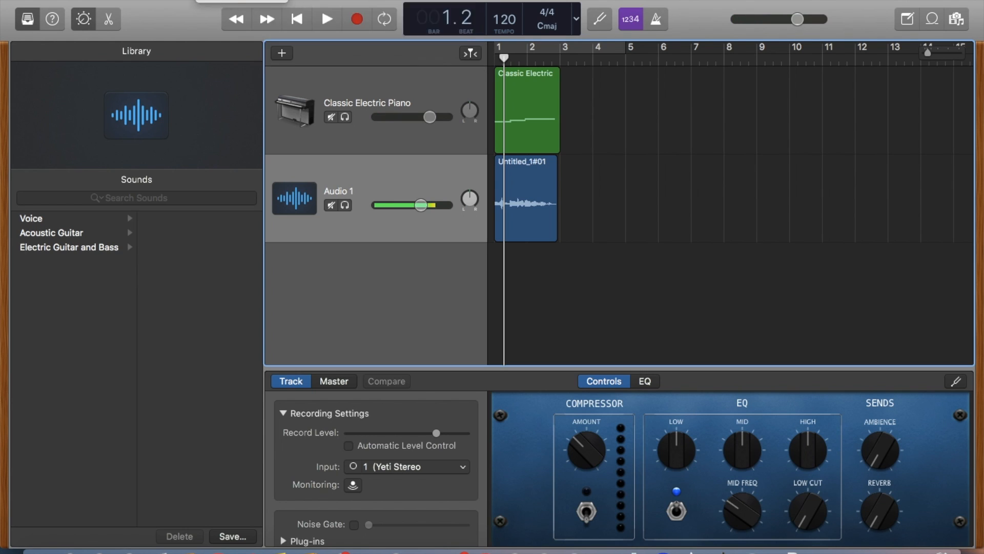
{"action": "mouse_move", "coordinate": [249, 0]}
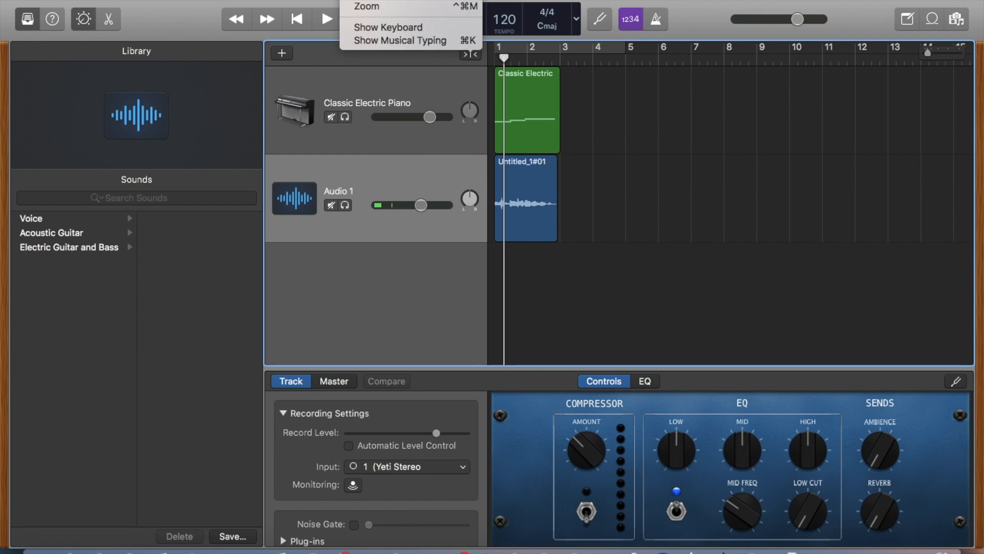
{"action": "mouse_move", "coordinate": [285, 0]}
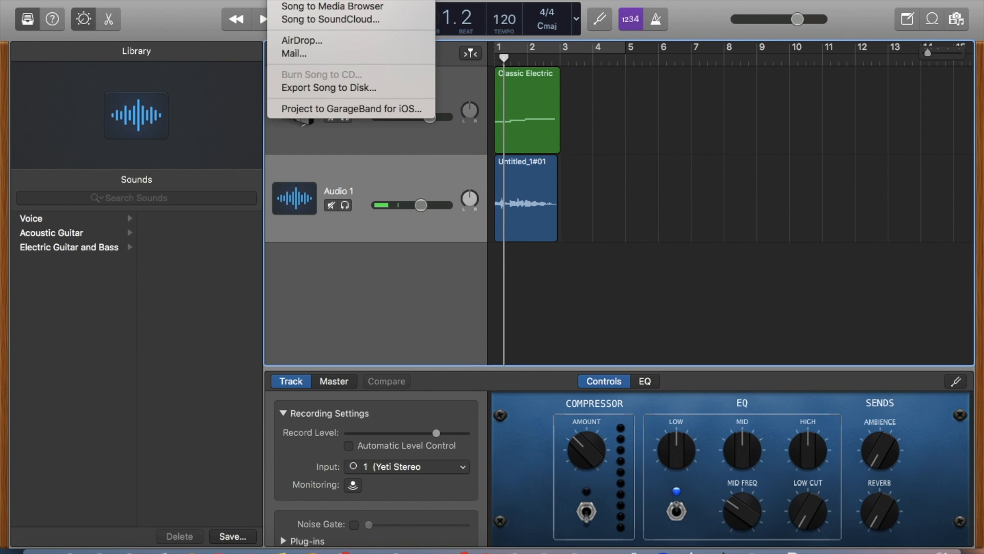
{"action": "mouse_move", "coordinate": [324, 0]}
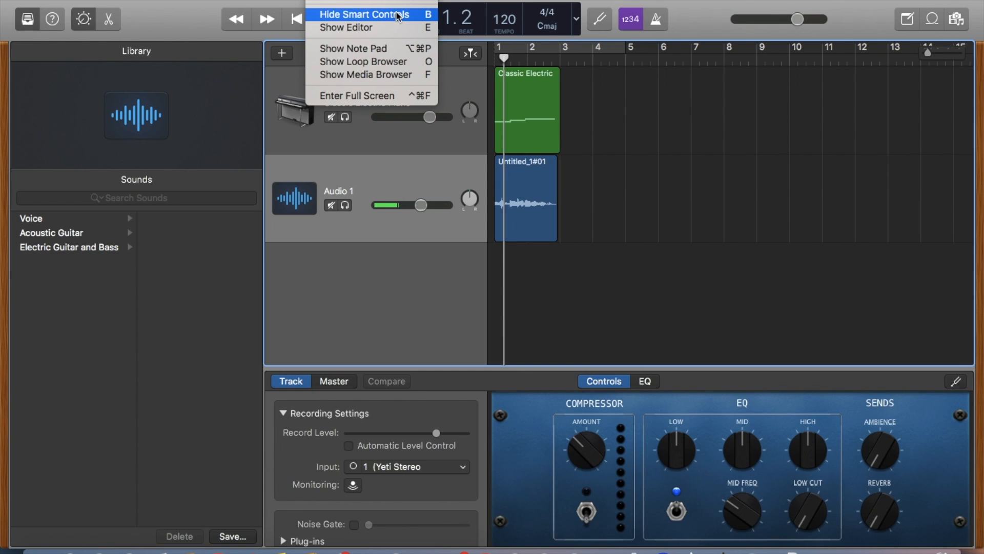
{"action": "mouse_move", "coordinate": [371, 0]}
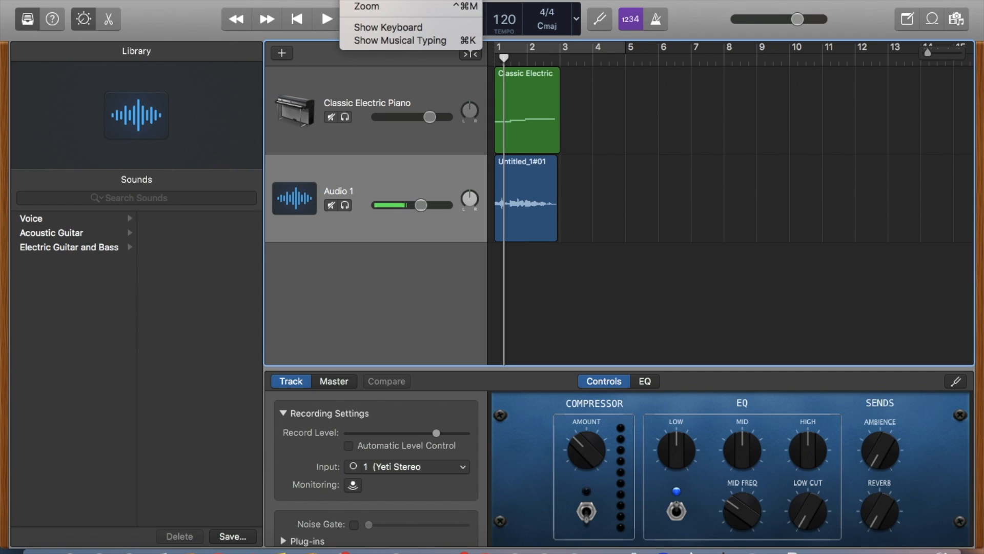
{"action": "mouse_move", "coordinate": [404, 0]}
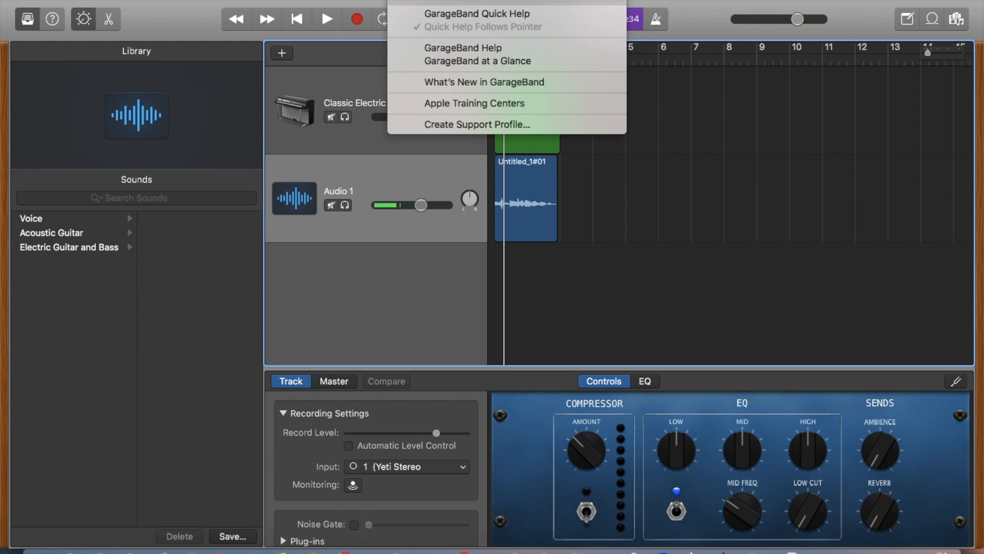
{"action": "left_click", "coordinate": [463, 177]}
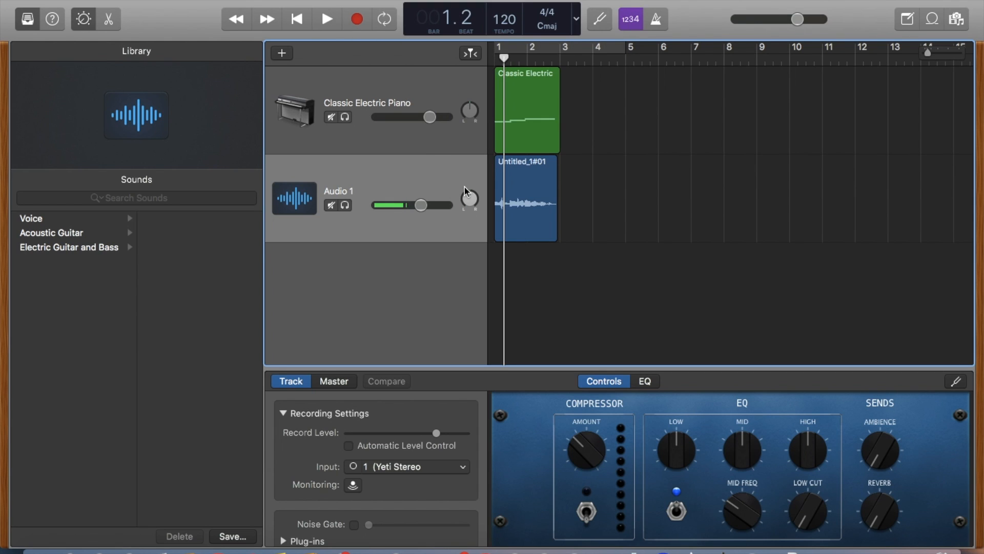
{"action": "left_click", "coordinate": [57, 0]}
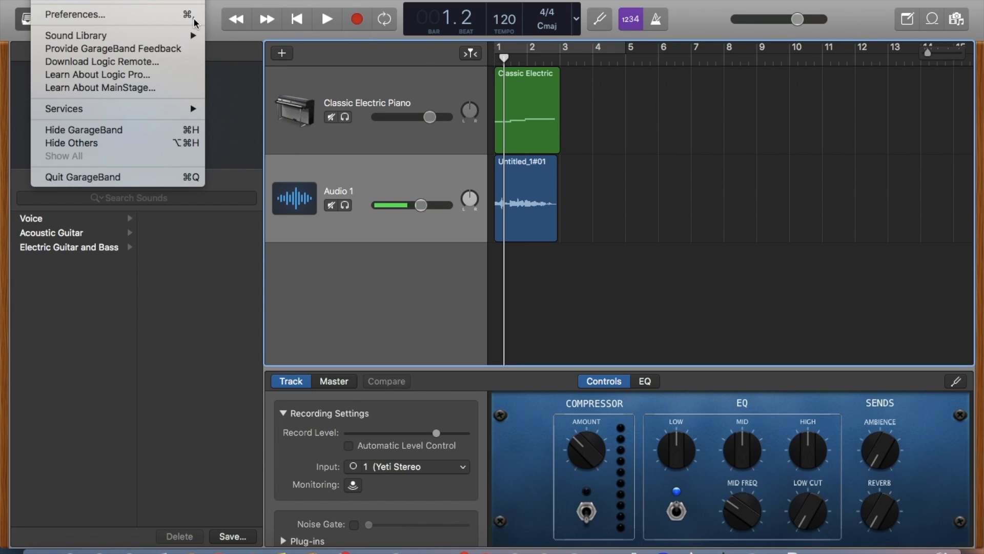
{"action": "left_click", "coordinate": [254, 145]}
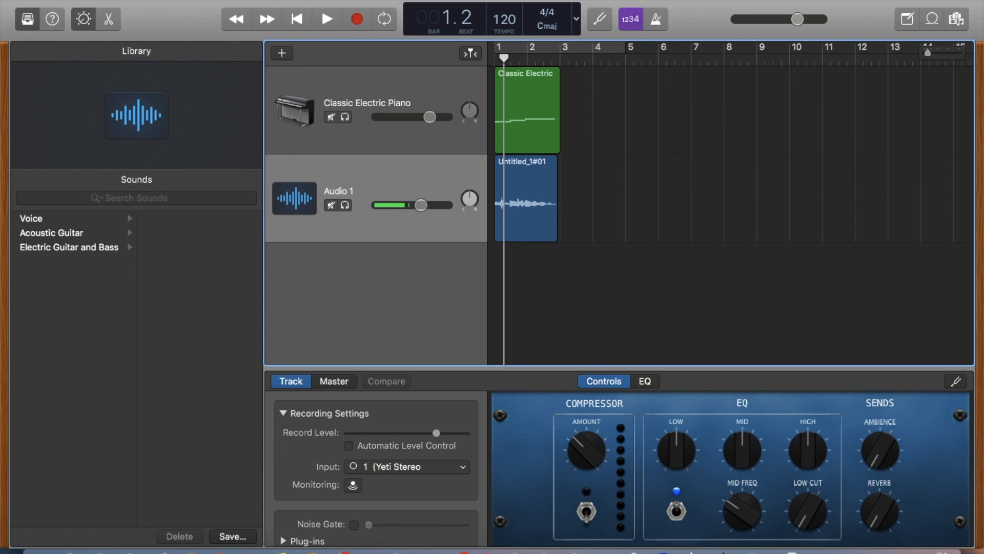
Step: Toggle the sound library and browse the Voice, Acoustic Guitar, and Electric Guitar and Bass sounds offered for the Audio 1 track
{"action": "left_click", "coordinate": [28, 20]}
{"action": "left_click", "coordinate": [28, 19]}
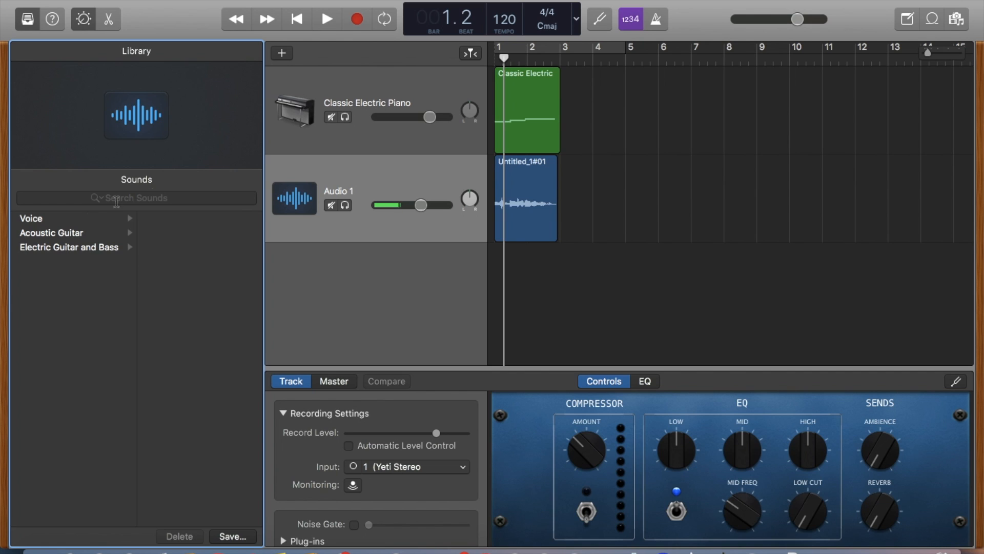
{"action": "left_click", "coordinate": [73, 219]}
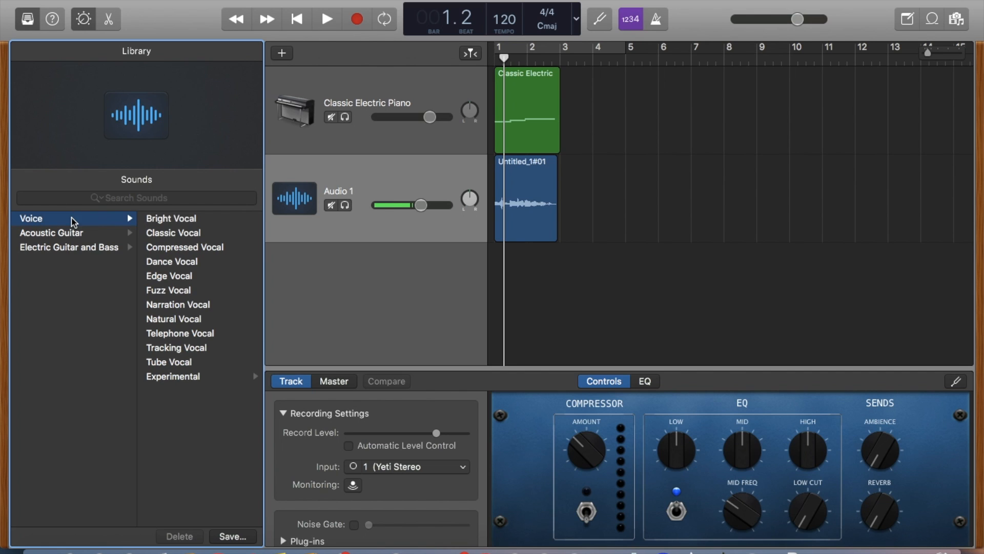
{"action": "left_click", "coordinate": [94, 233]}
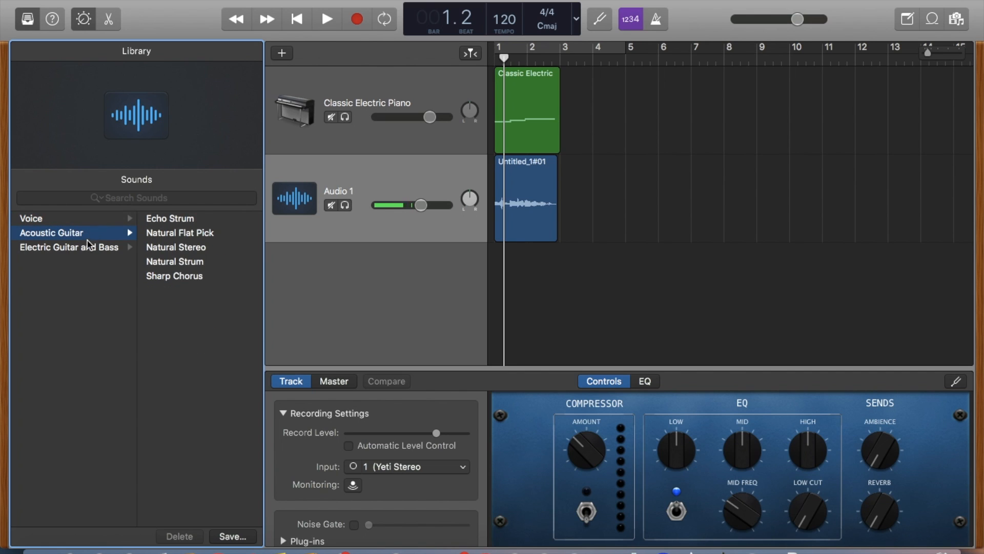
{"action": "left_click", "coordinate": [90, 248]}
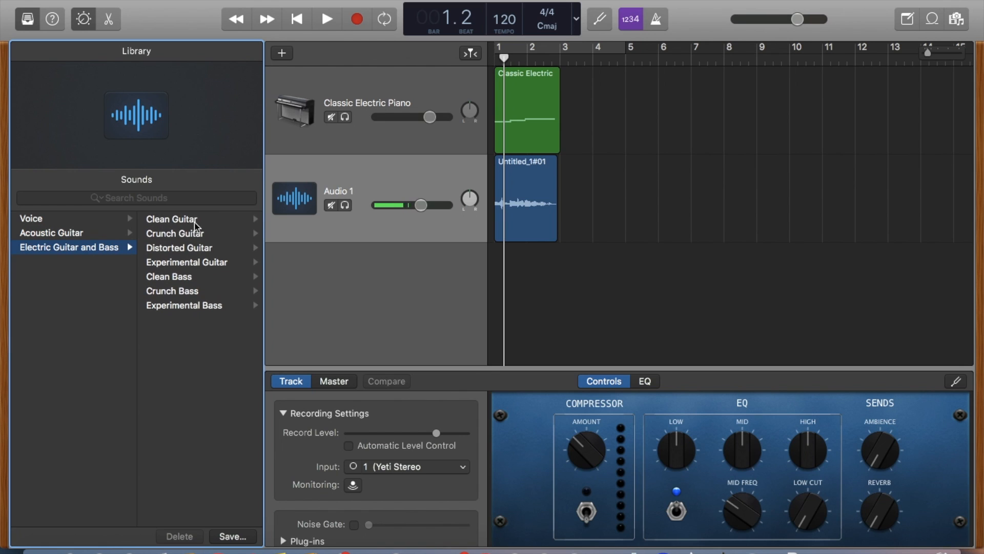
{"action": "left_click", "coordinate": [92, 233]}
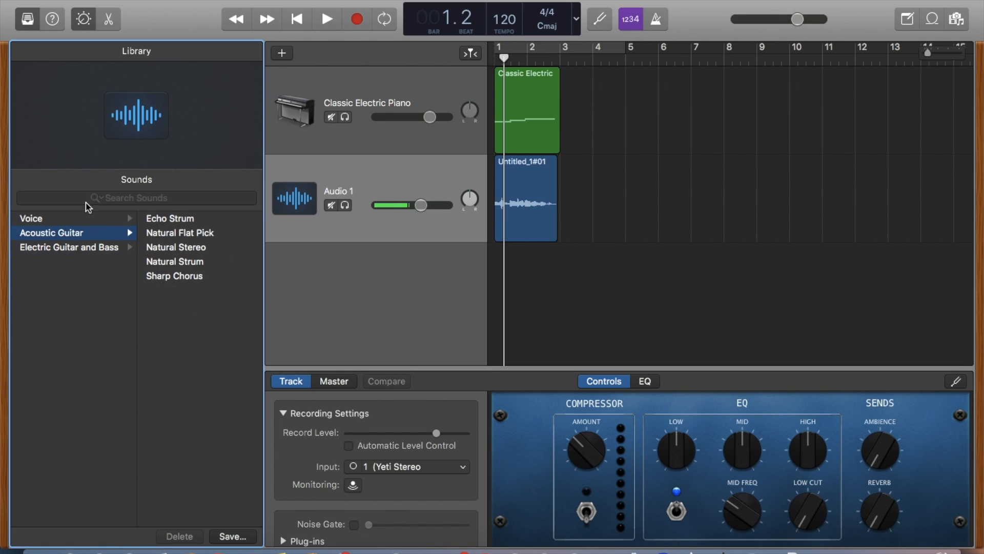
{"action": "left_click", "coordinate": [79, 216]}
Step: Browse the library's instrument categories for the Classic Electric Piano track, including Guitar, Piano and Vintage Mellotron
{"action": "left_click", "coordinate": [412, 96]}
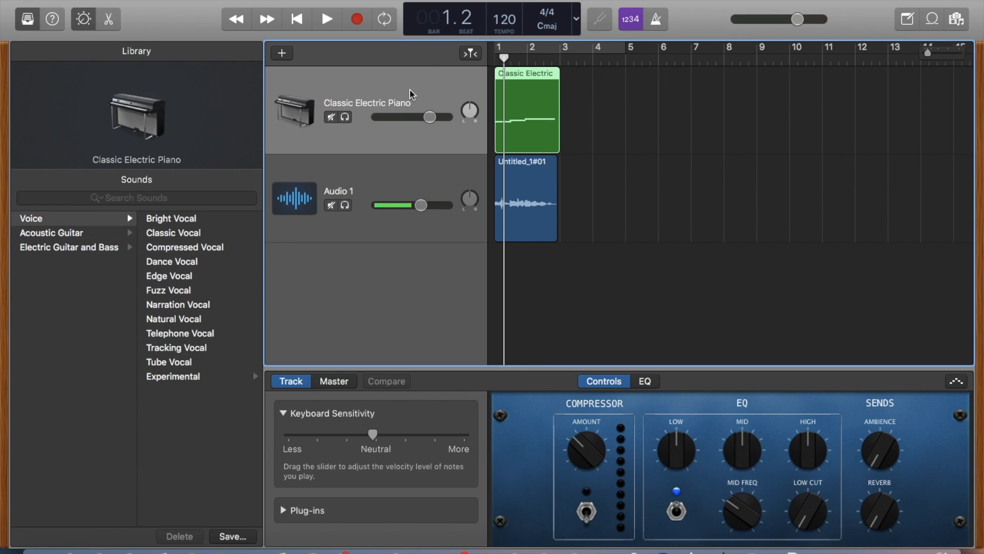
{"action": "left_click", "coordinate": [59, 216]}
{"action": "left_click", "coordinate": [67, 262]}
{"action": "left_click", "coordinate": [73, 320]}
{"action": "left_click", "coordinate": [82, 262]}
{"action": "left_click", "coordinate": [81, 318]}
{"action": "left_click", "coordinate": [79, 391]}
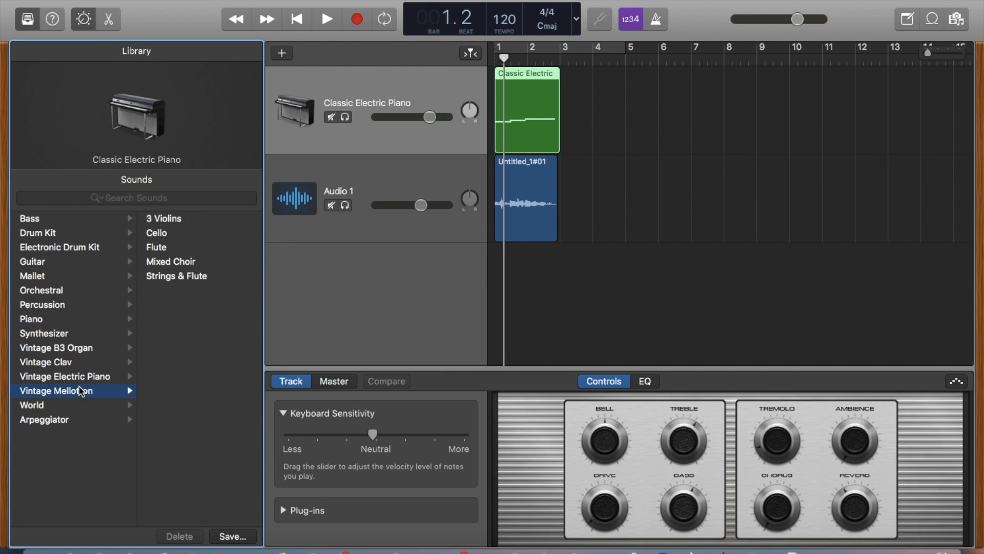
Step: Browse the Synthesizer sounds, including Bass, Lead and EDM Bass, and return to the full category list
{"action": "left_click", "coordinate": [89, 334]}
{"action": "left_click", "coordinate": [180, 219]}
{"action": "scroll", "coordinate": [201, 284], "scroll_direction": "down", "scroll_amount": 2}
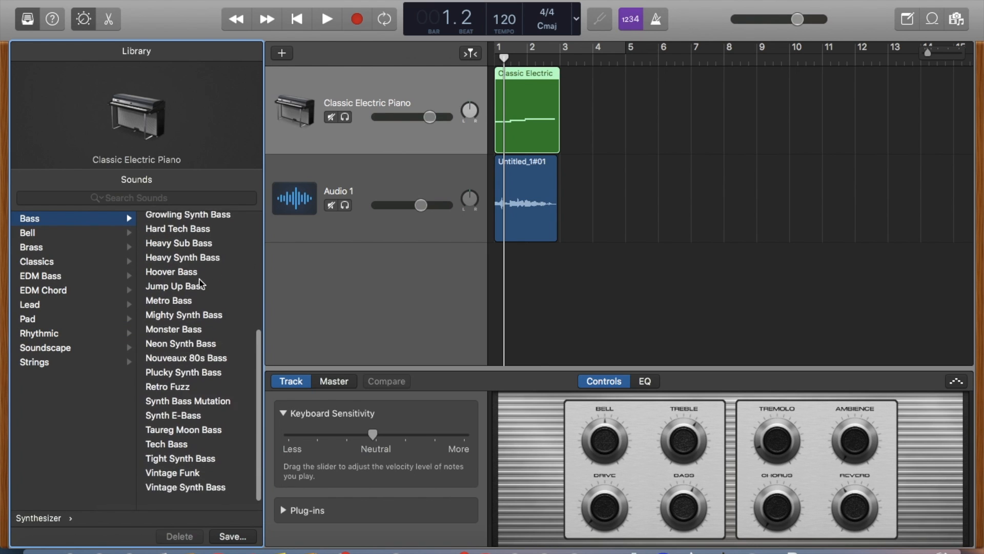
{"action": "left_click", "coordinate": [66, 304]}
{"action": "left_click", "coordinate": [65, 275]}
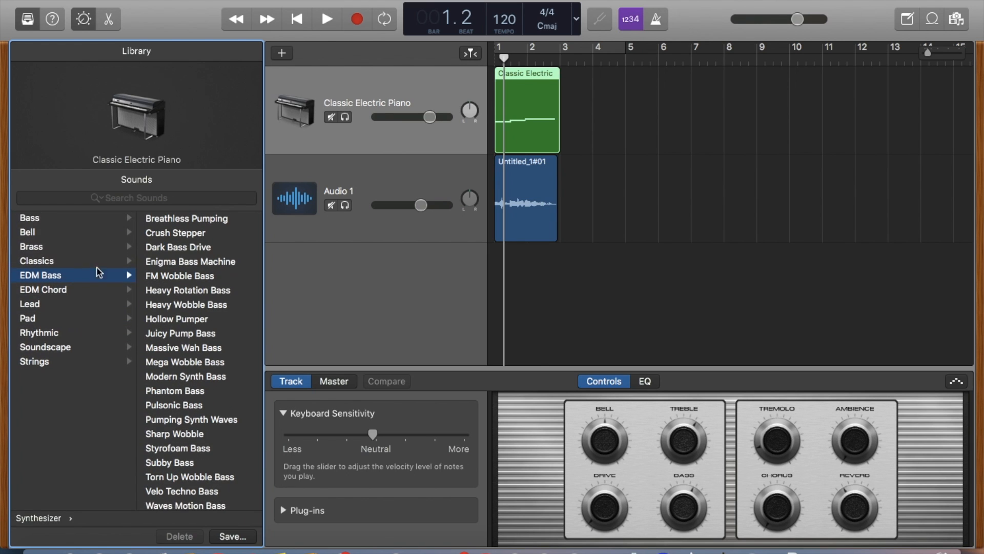
{"action": "left_click", "coordinate": [51, 517]}
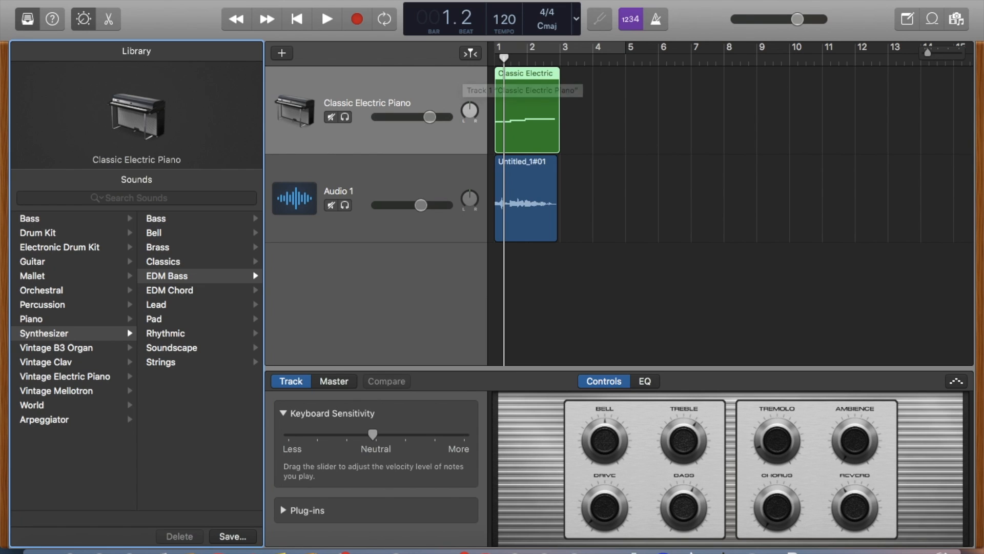
Step: Turn on Quick Help and view its description of the workspace
{"action": "mouse_move", "coordinate": [54, 20]}
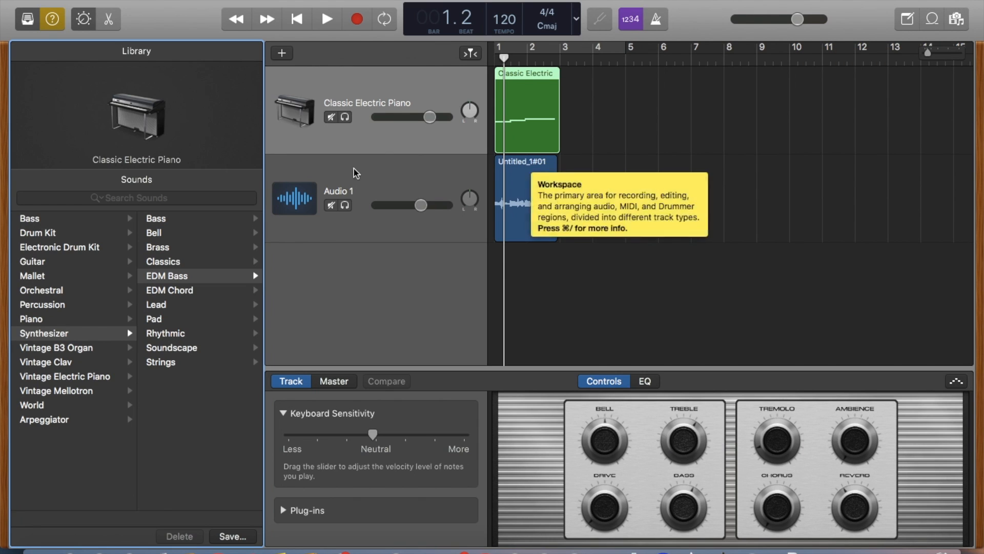
Step: Turn off Quick Help, hide the sound library and leave the Smart Controls showing
{"action": "left_click", "coordinate": [53, 20]}
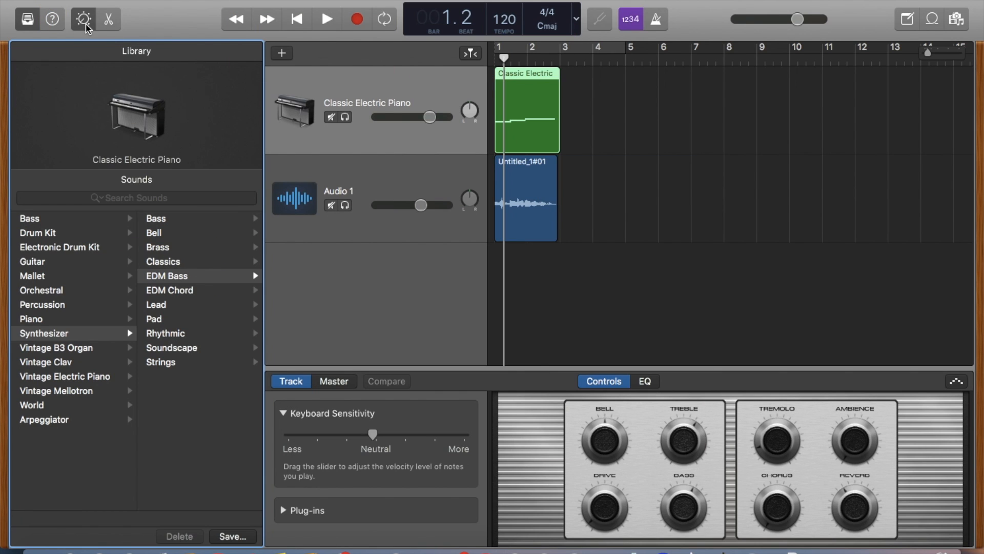
{"action": "left_click", "coordinate": [85, 24]}
{"action": "left_click", "coordinate": [85, 23]}
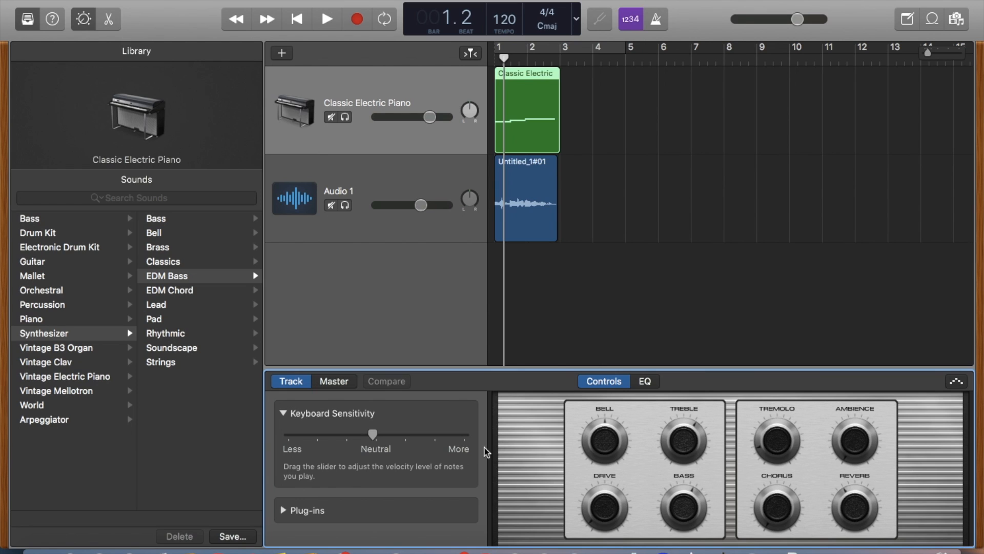
{"action": "left_click", "coordinate": [85, 23]}
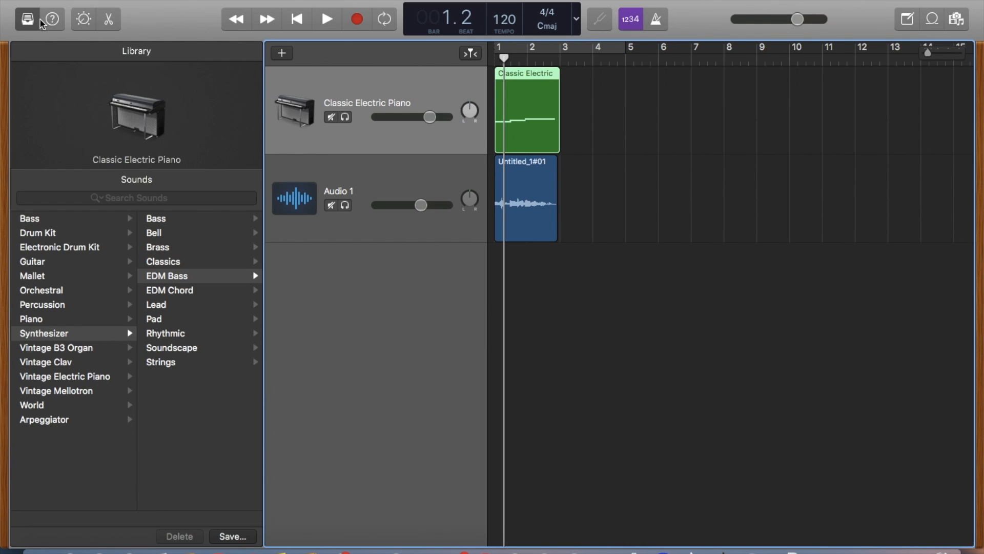
{"action": "left_click", "coordinate": [40, 21]}
{"action": "left_click", "coordinate": [82, 20]}
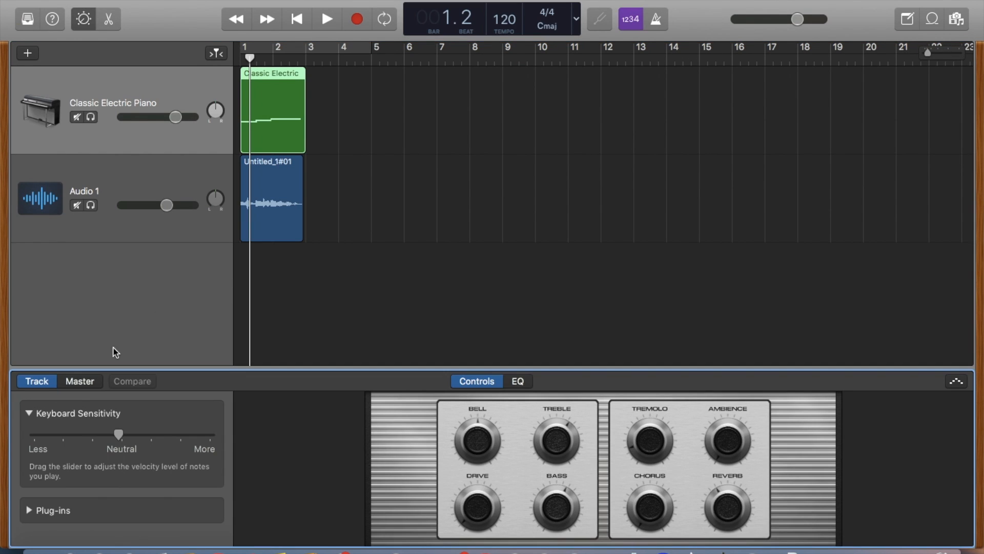
Step: Expand the Classic Electric Piano track's plug-ins and browse the available audio effects, including Modulation, Delay, Reverb and Apple Audio Units
{"action": "left_click", "coordinate": [54, 512]}
{"action": "scroll", "coordinate": [113, 467], "scroll_direction": "down", "scroll_amount": 3}
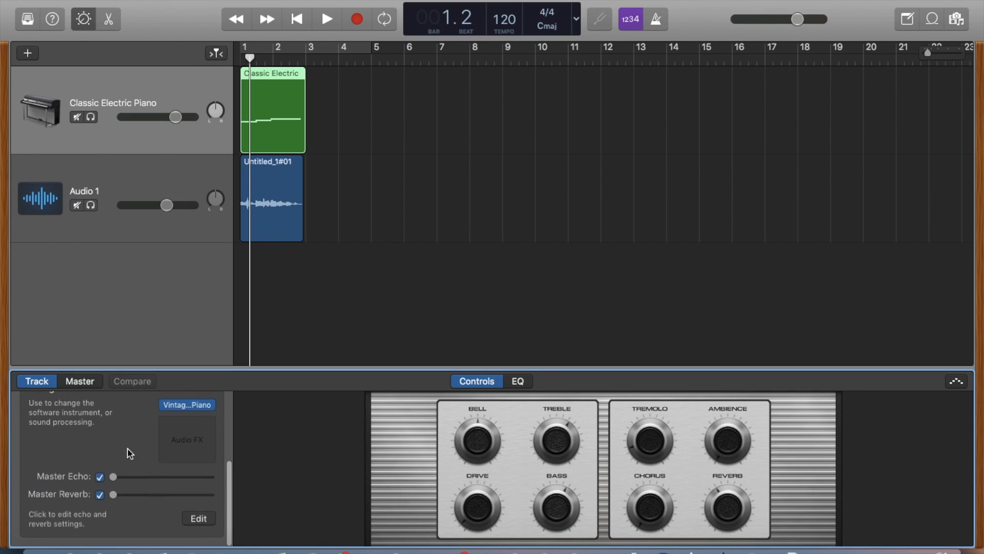
{"action": "left_click", "coordinate": [198, 425]}
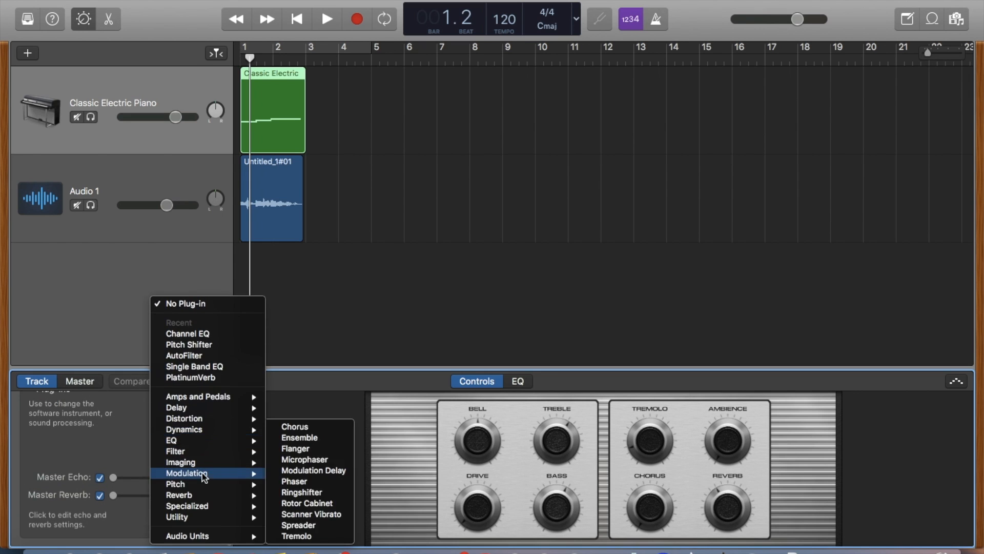
{"action": "mouse_move", "coordinate": [219, 401]}
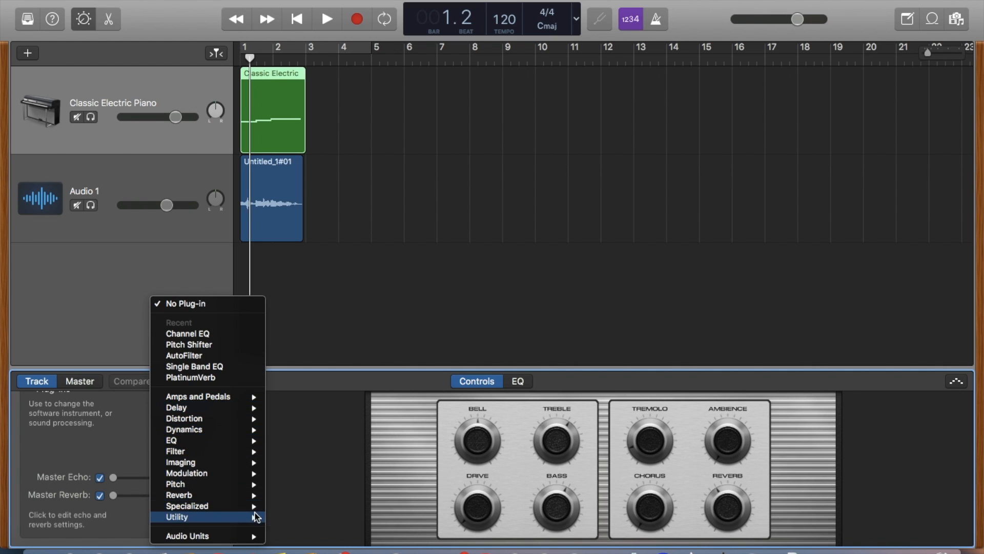
{"action": "mouse_move", "coordinate": [251, 403]}
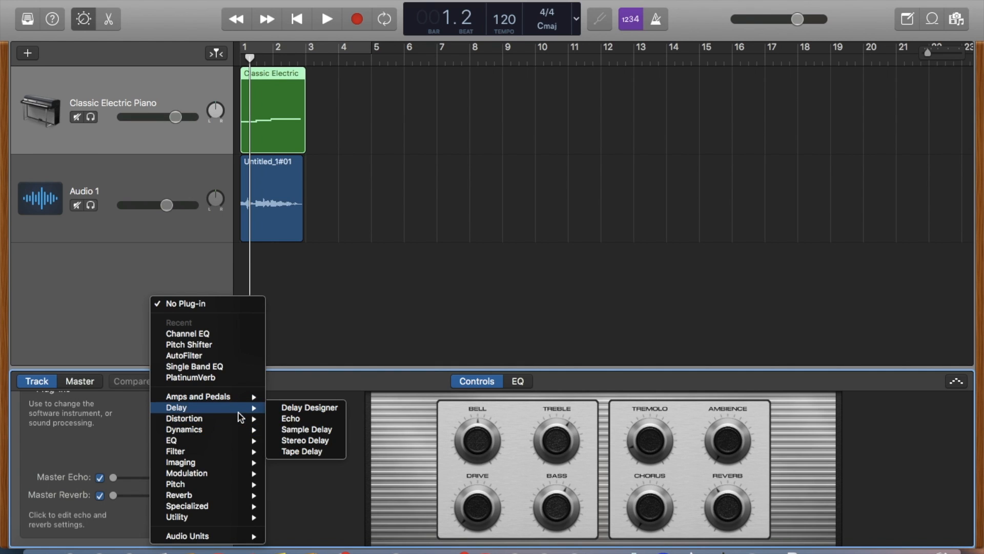
{"action": "mouse_move", "coordinate": [229, 445]}
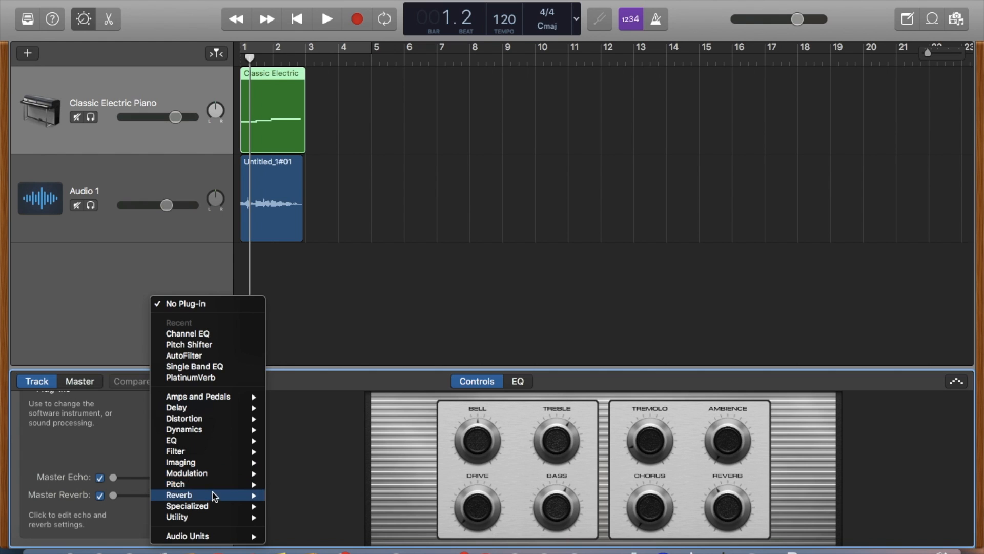
{"action": "mouse_move", "coordinate": [214, 535]}
{"action": "mouse_move", "coordinate": [292, 536]}
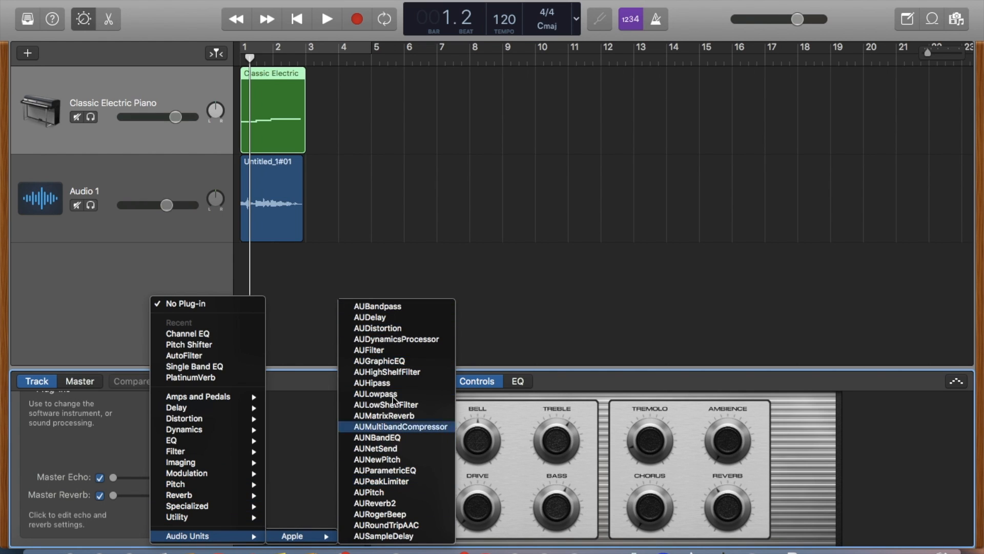
{"action": "left_click", "coordinate": [321, 313]}
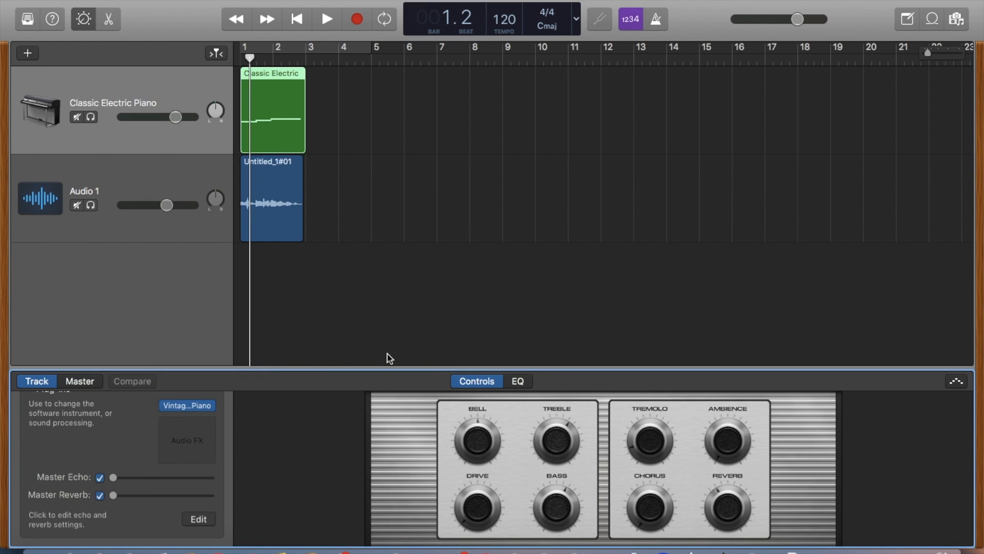
Step: View the Classic Electric Piano track's EQ, return to its Controls and check its plug-in slots
{"action": "left_click", "coordinate": [531, 381]}
{"action": "left_click", "coordinate": [480, 380]}
{"action": "scroll", "coordinate": [195, 487], "scroll_direction": "down", "scroll_amount": 3}
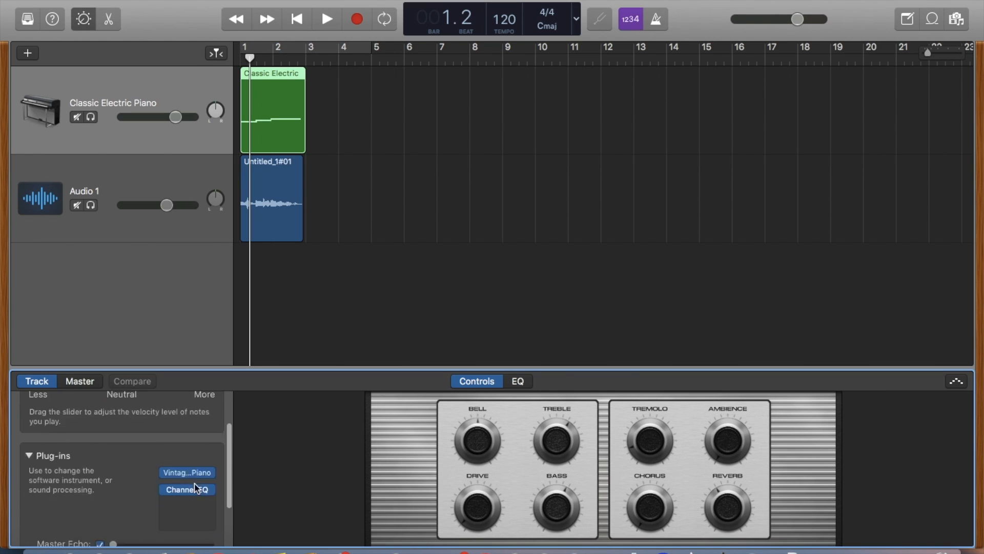
{"action": "scroll", "coordinate": [195, 487], "scroll_direction": "down", "scroll_amount": 2}
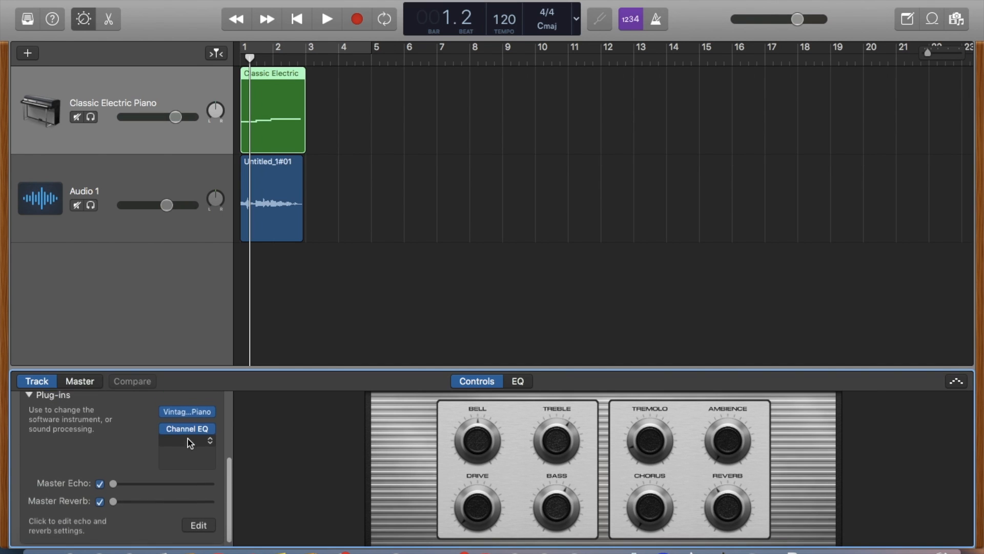
{"action": "scroll", "coordinate": [187, 438], "scroll_direction": "up", "scroll_amount": 2}
Step: View the Master output plug-ins and return to the track's own plug-in, echo and reverb settings
{"action": "left_click", "coordinate": [81, 381]}
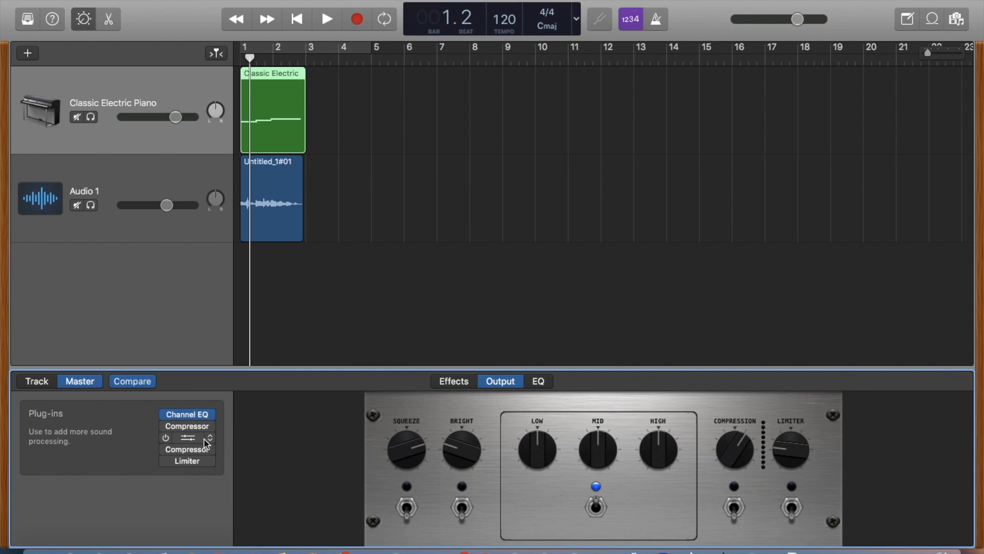
{"action": "scroll", "coordinate": [197, 436], "scroll_direction": "up", "scroll_amount": 1}
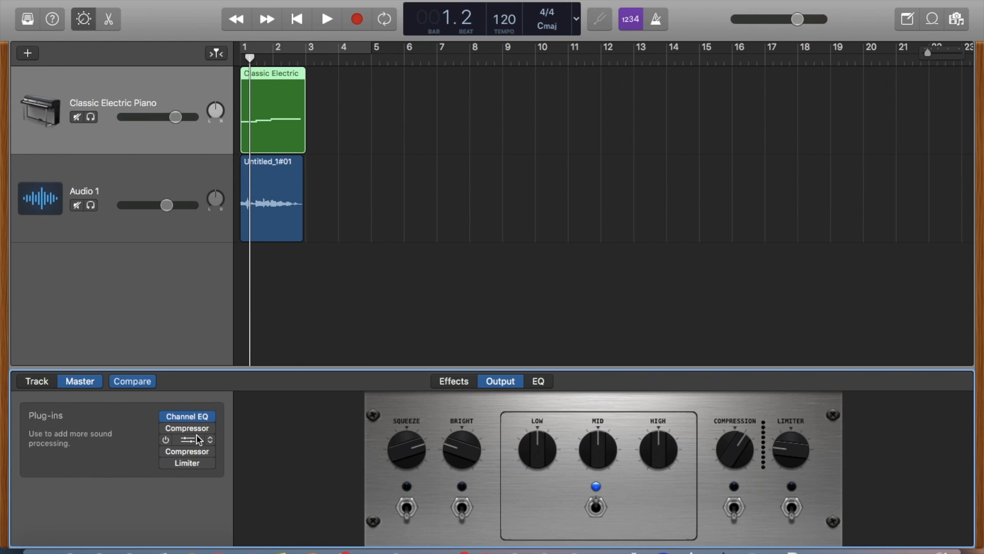
{"action": "left_click", "coordinate": [34, 385]}
{"action": "scroll", "coordinate": [132, 431], "scroll_direction": "down", "scroll_amount": 4}
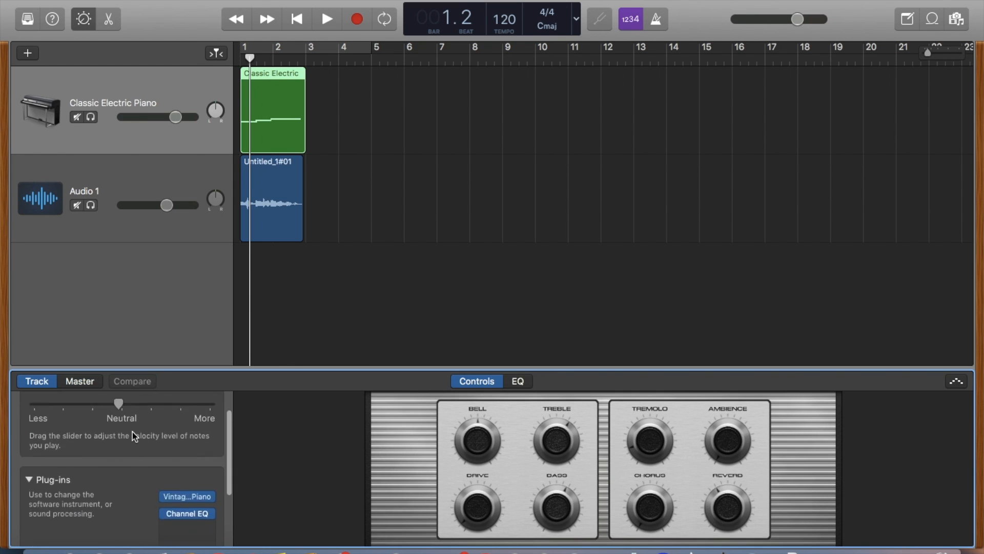
{"action": "scroll", "coordinate": [132, 432], "scroll_direction": "up", "scroll_amount": 3}
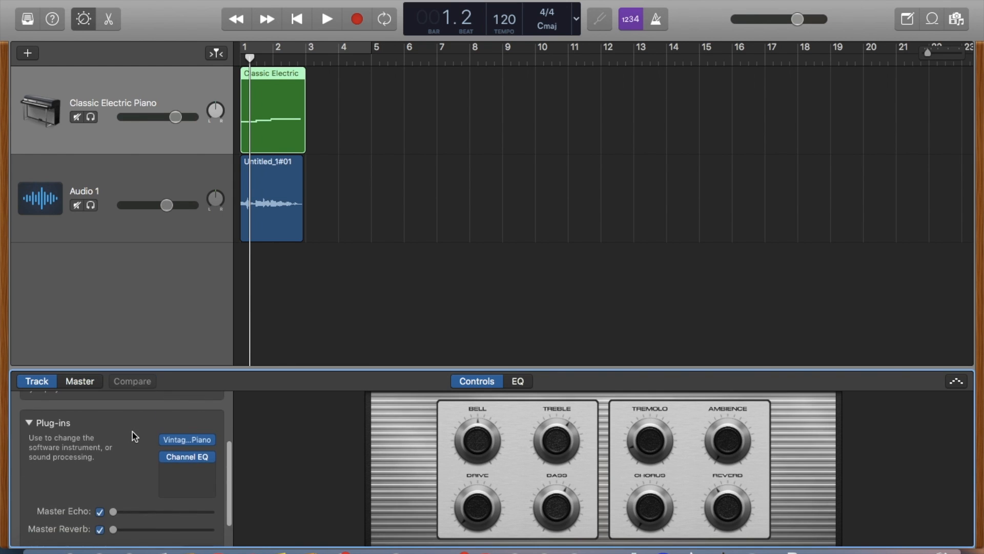
{"action": "scroll", "coordinate": [132, 432], "scroll_direction": "down", "scroll_amount": 3}
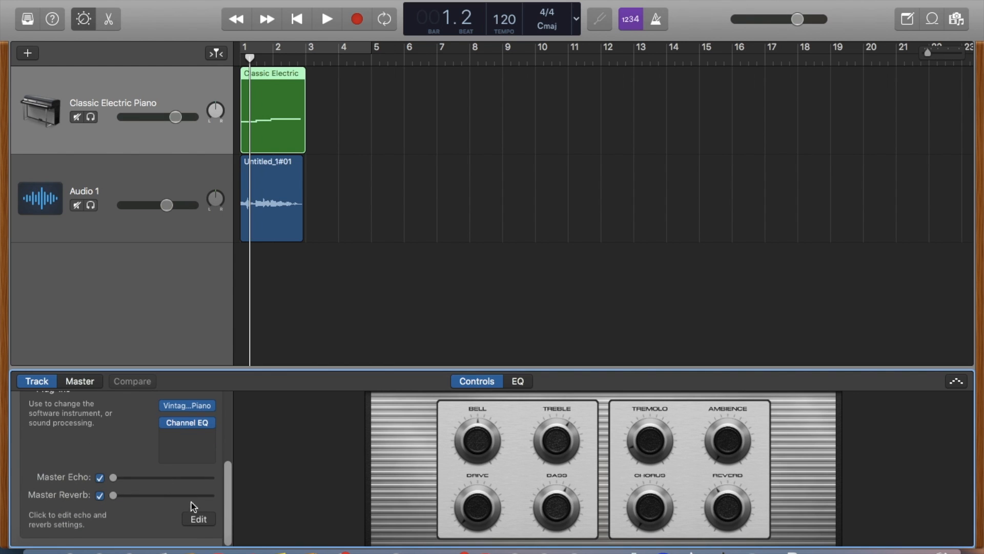
Step: Open the echo and reverb settings, view the Master Effects, Output and EQ, and return to the track's Controls
{"action": "left_click", "coordinate": [199, 519]}
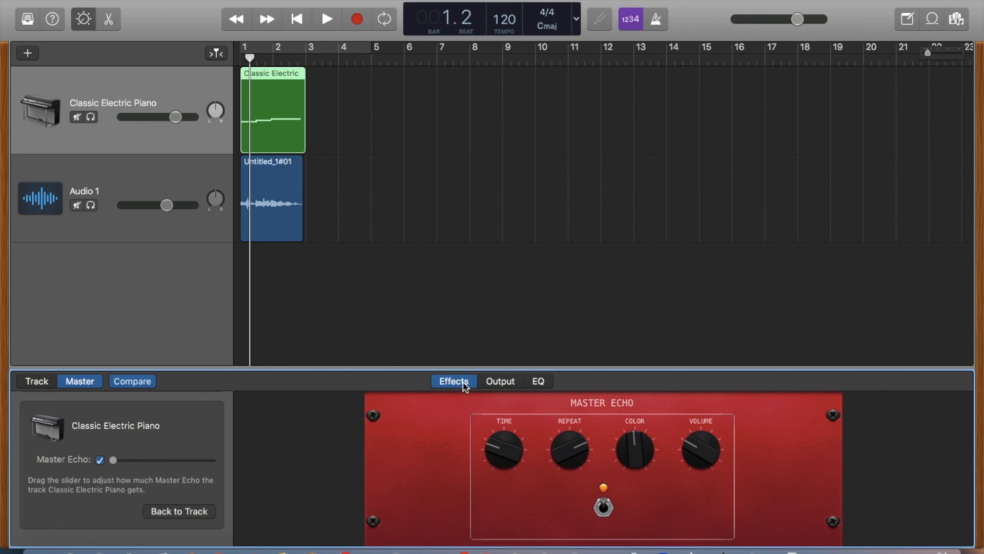
{"action": "left_click", "coordinate": [501, 381]}
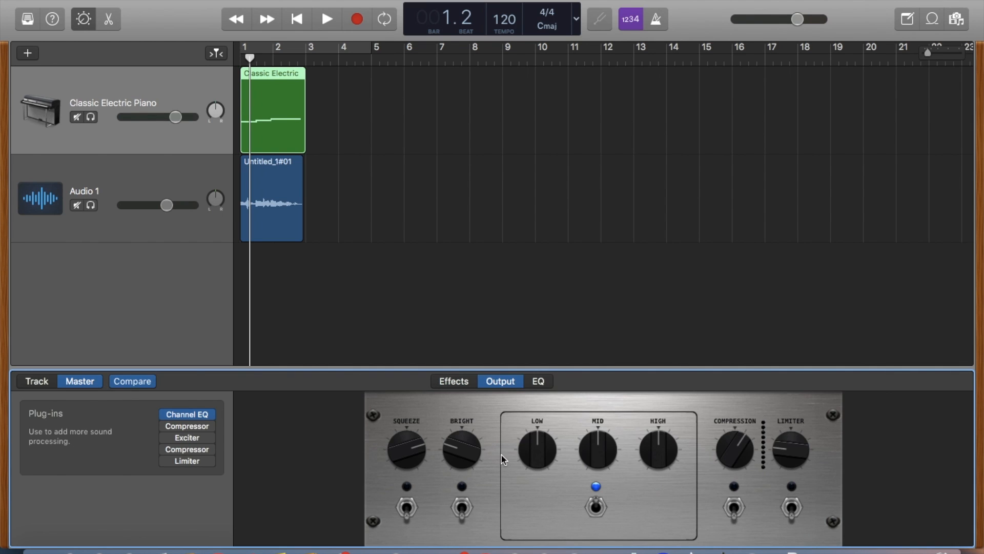
{"action": "left_click", "coordinate": [533, 386]}
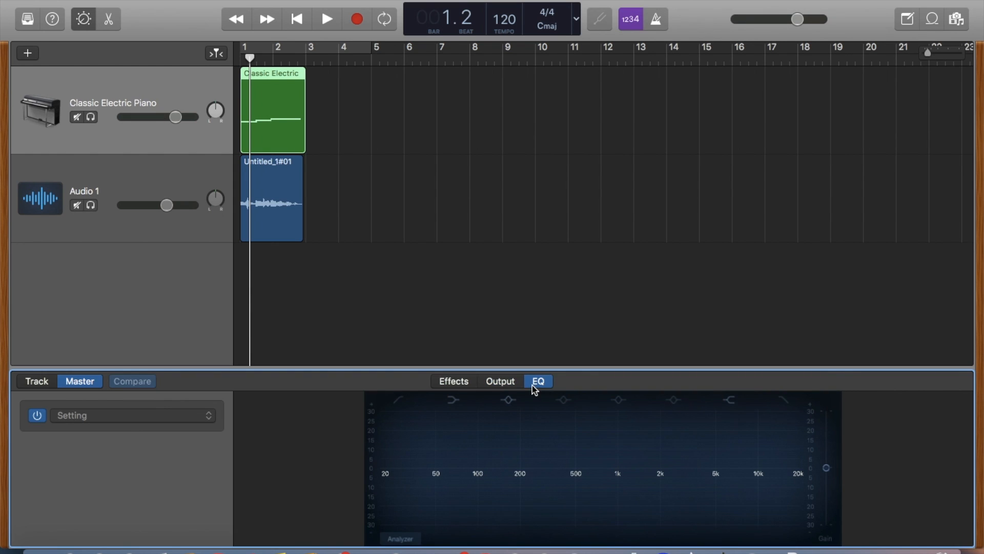
{"action": "left_click", "coordinate": [34, 381]}
{"action": "left_click", "coordinate": [83, 385]}
{"action": "left_click", "coordinate": [30, 382]}
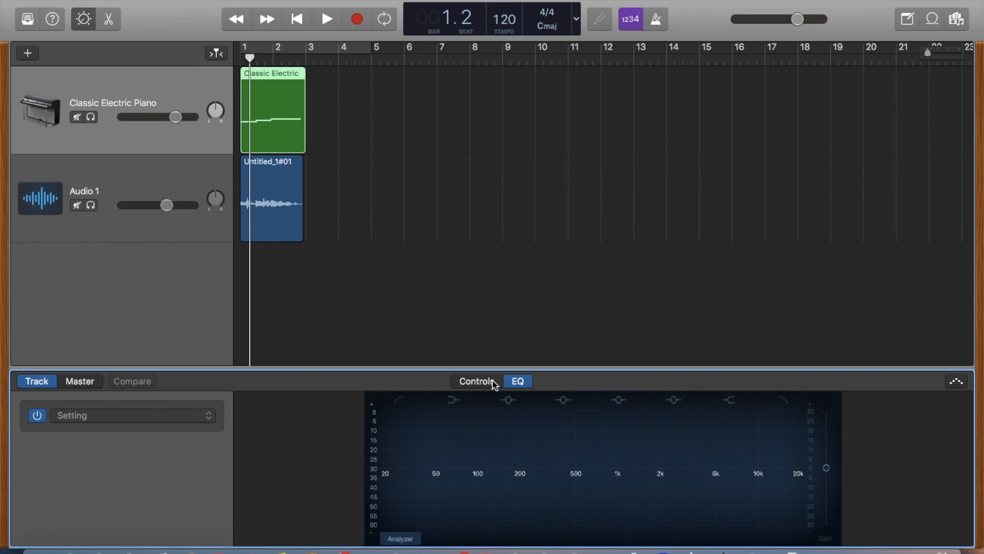
{"action": "left_click", "coordinate": [492, 383]}
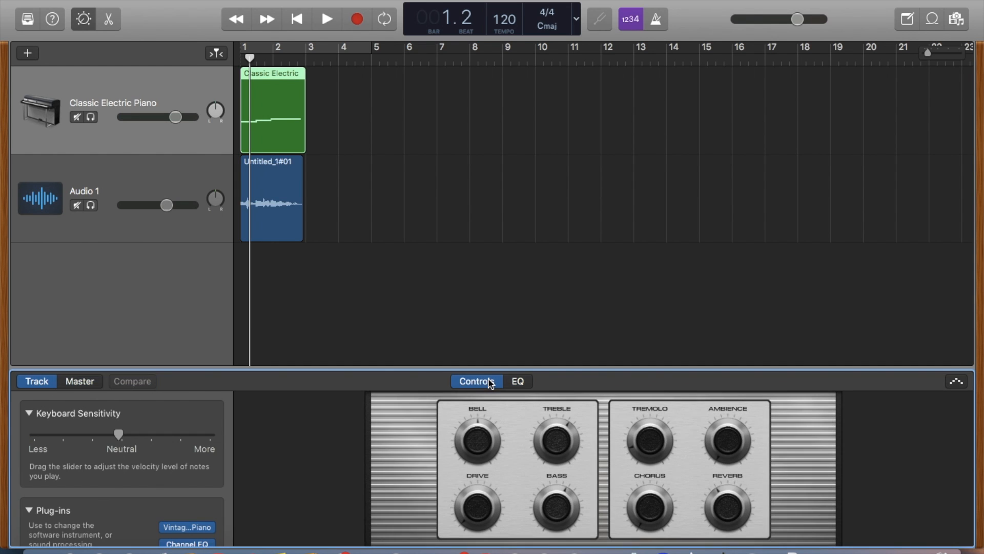
Step: Turn on the Arpeggiator, browse its Note Order and Rate options, and turn it off again
{"action": "left_click", "coordinate": [957, 382]}
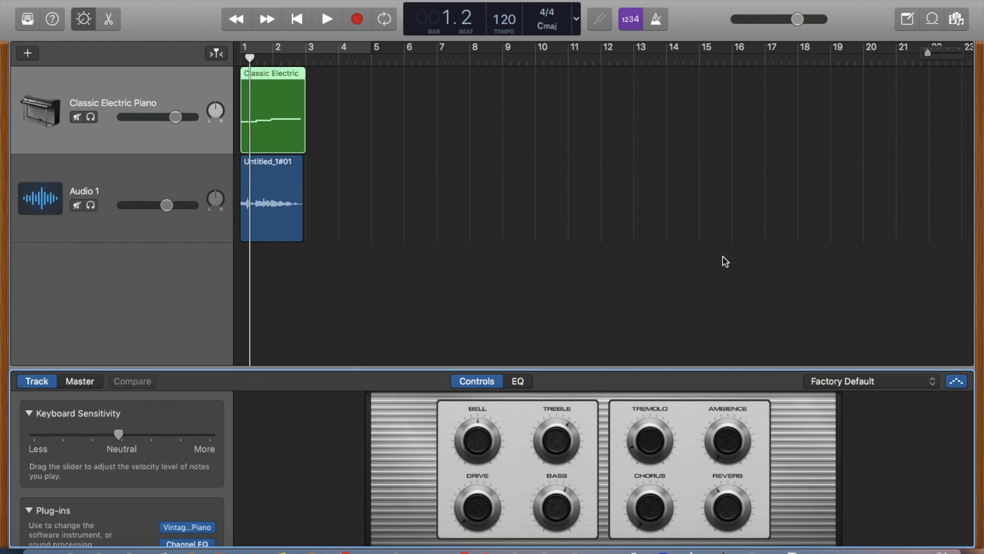
{"action": "left_click", "coordinate": [922, 386]}
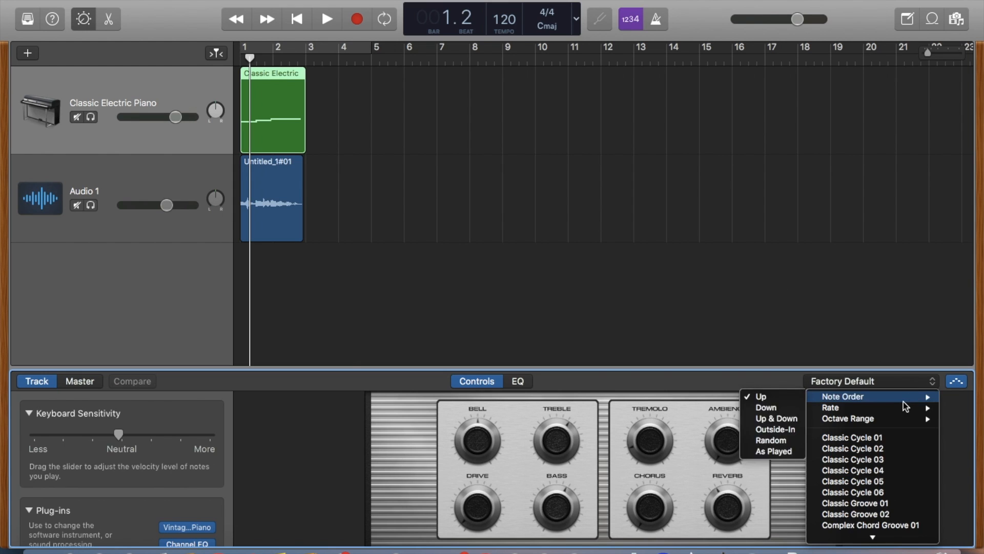
{"action": "mouse_move", "coordinate": [903, 413]}
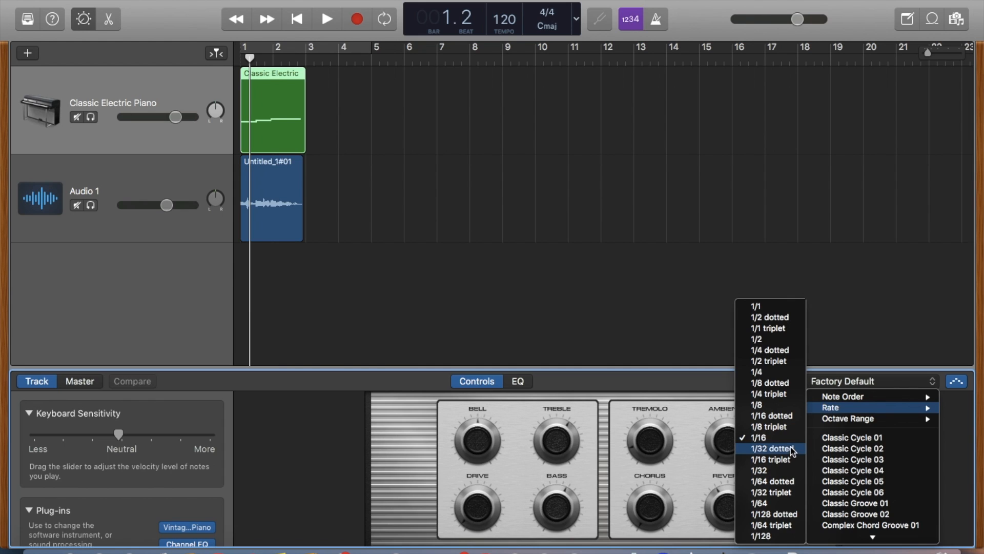
{"action": "left_click", "coordinate": [781, 243]}
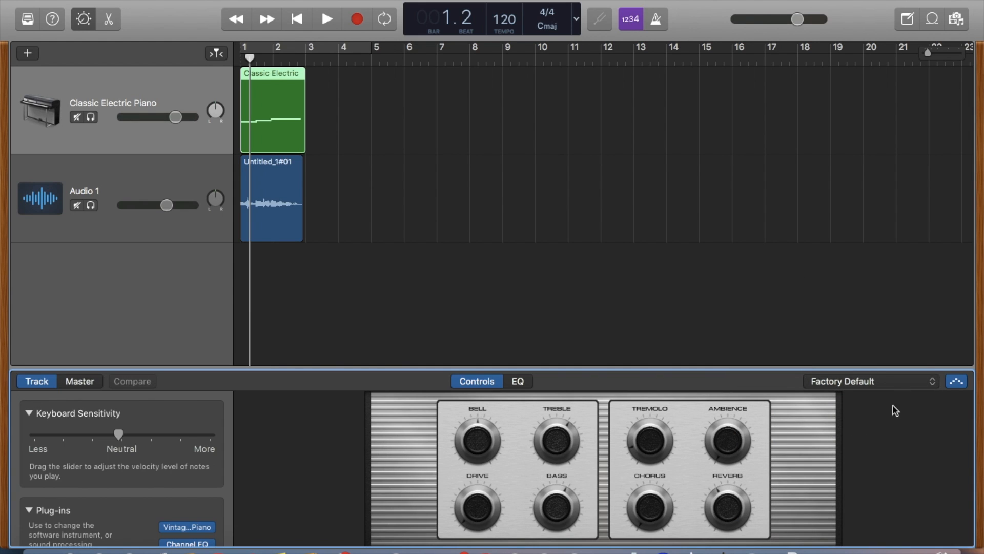
{"action": "scroll", "coordinate": [194, 446], "scroll_direction": "down", "scroll_amount": 5}
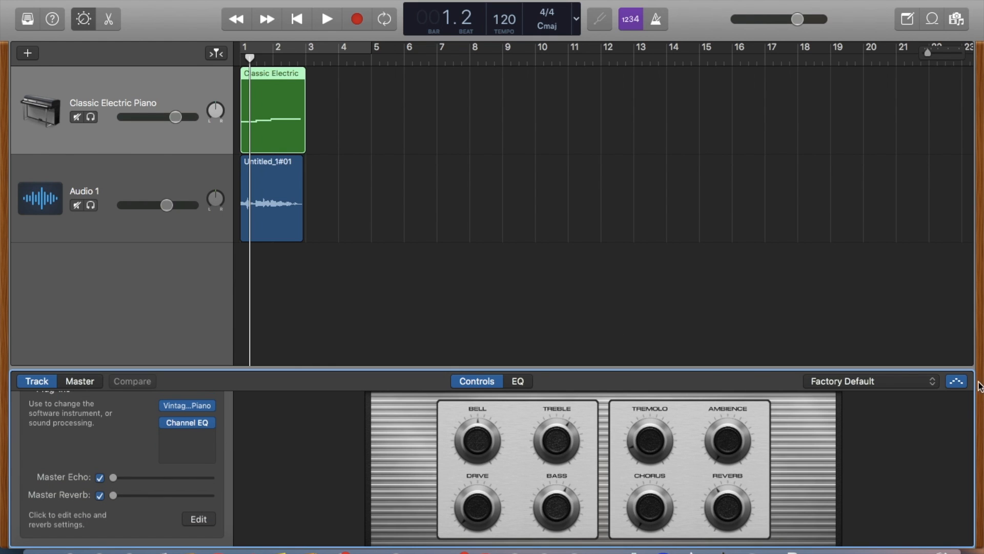
{"action": "left_click", "coordinate": [962, 383]}
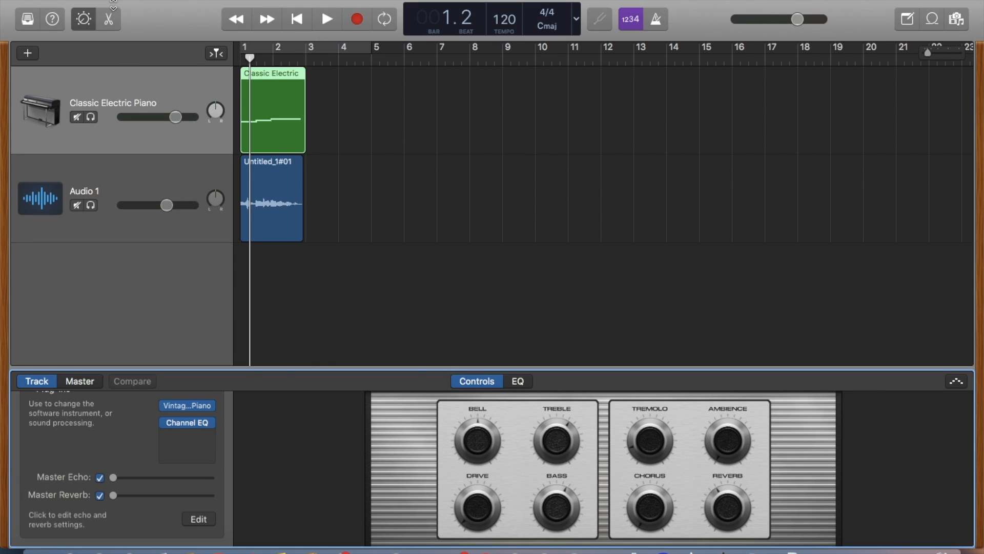
Step: Open the Classic Electric Piano region in the Piano Roll editor and browse the region's Time Quantize options
{"action": "left_click", "coordinate": [116, 26]}
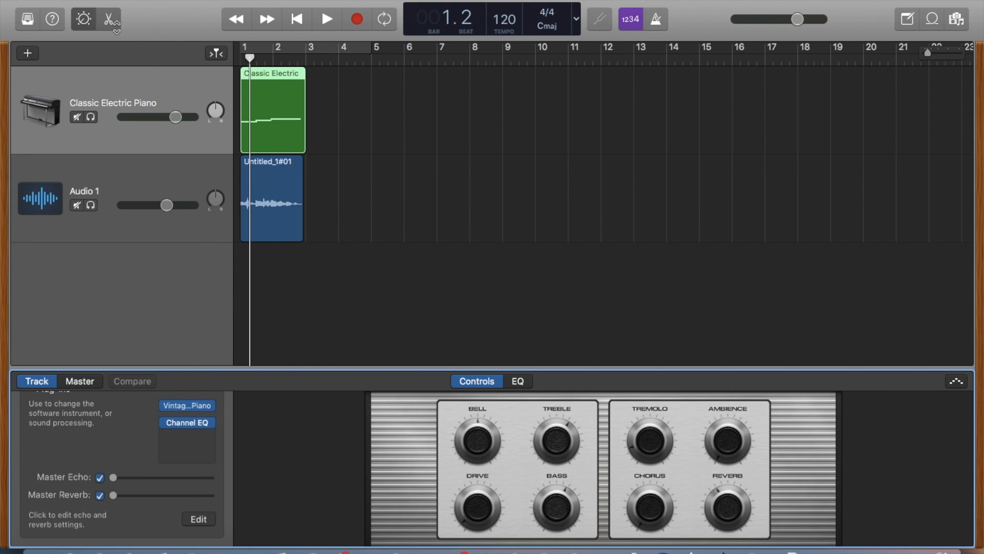
{"action": "scroll", "coordinate": [96, 421], "scroll_direction": "down", "scroll_amount": 15}
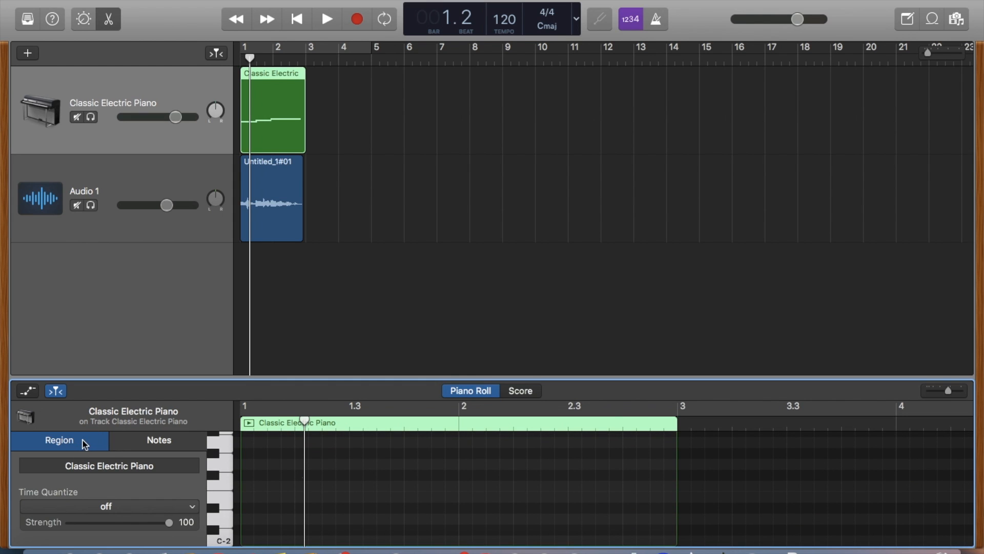
{"action": "left_click", "coordinate": [155, 506]}
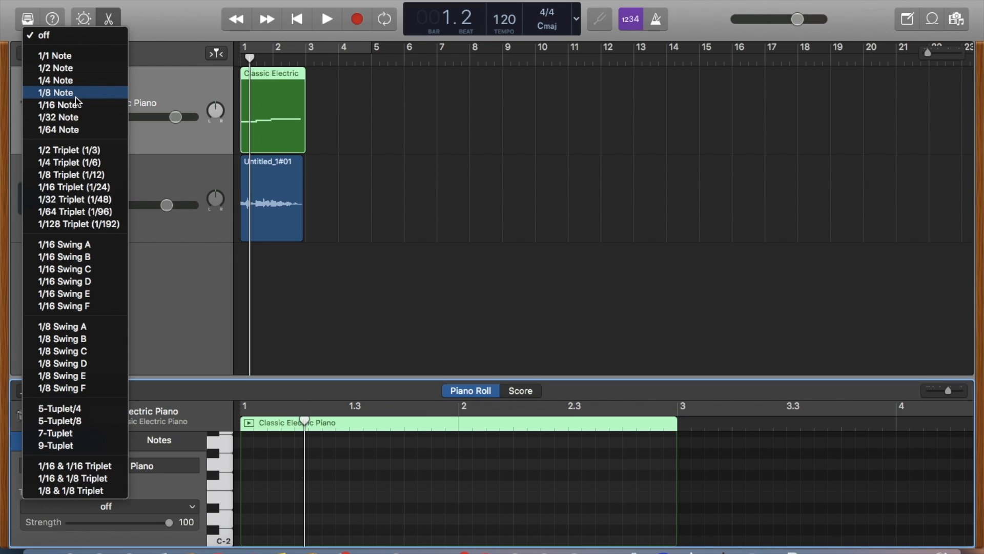
{"action": "left_click", "coordinate": [320, 277]}
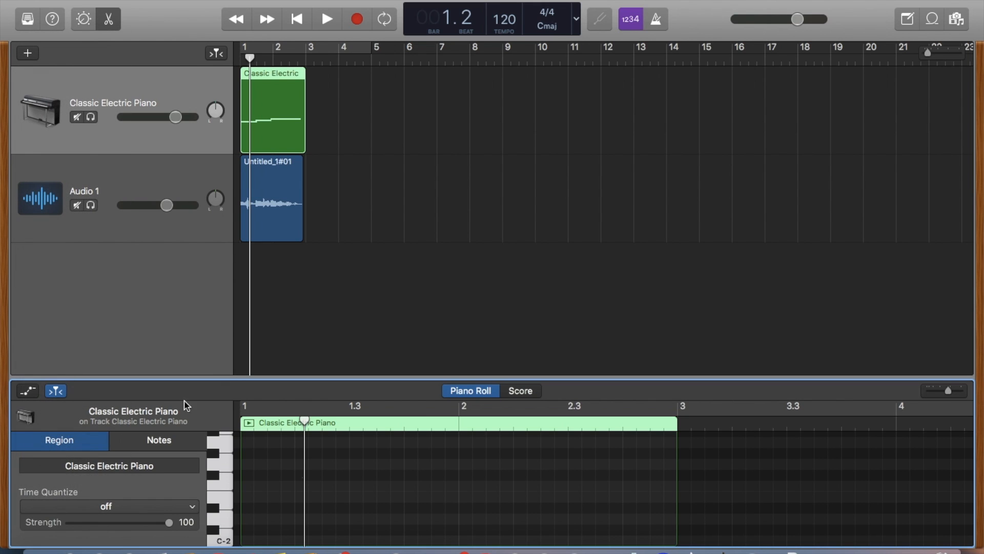
Step: Lower the velocity in the Piano Roll's Notes settings and display the Classic Electric Piano region as a score
{"action": "left_click", "coordinate": [153, 435]}
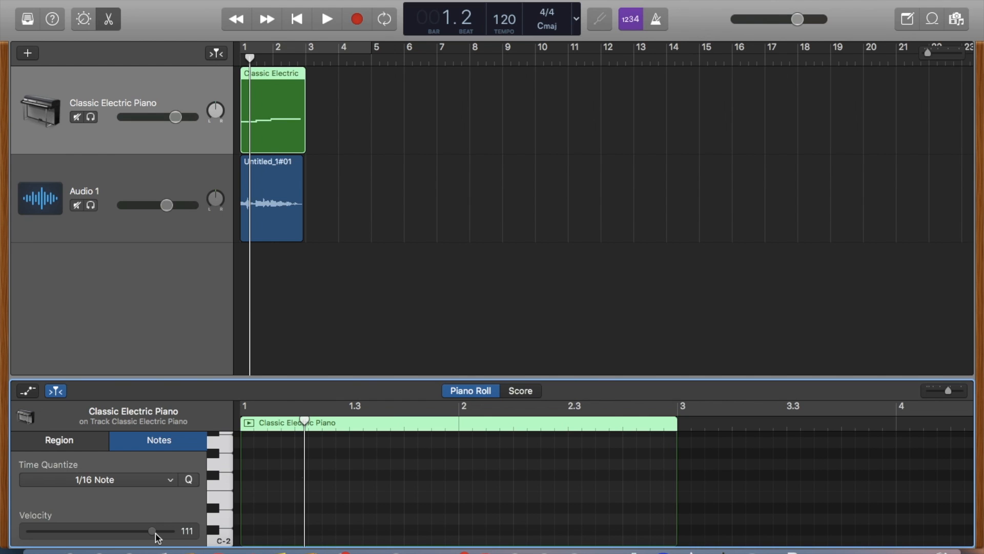
{"action": "left_click_drag", "start_coordinate": [155, 533], "coordinate": [87, 531]}
{"action": "scroll", "coordinate": [303, 485], "scroll_direction": "down", "scroll_amount": 2}
{"action": "left_click", "coordinate": [532, 392]}
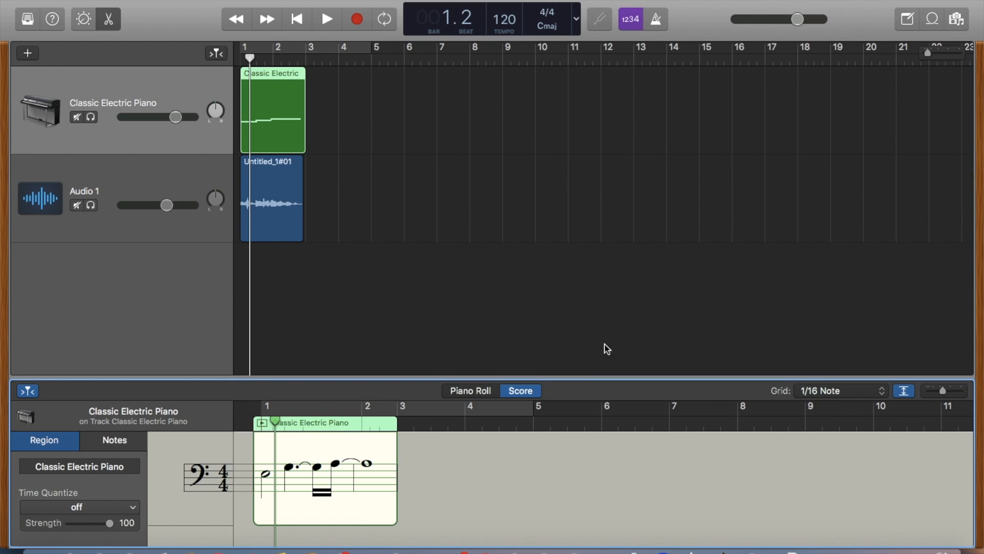
Step: Return to the Piano Roll, show its MIDI Draw area, and set the controller to Volume
{"action": "left_click", "coordinate": [484, 390]}
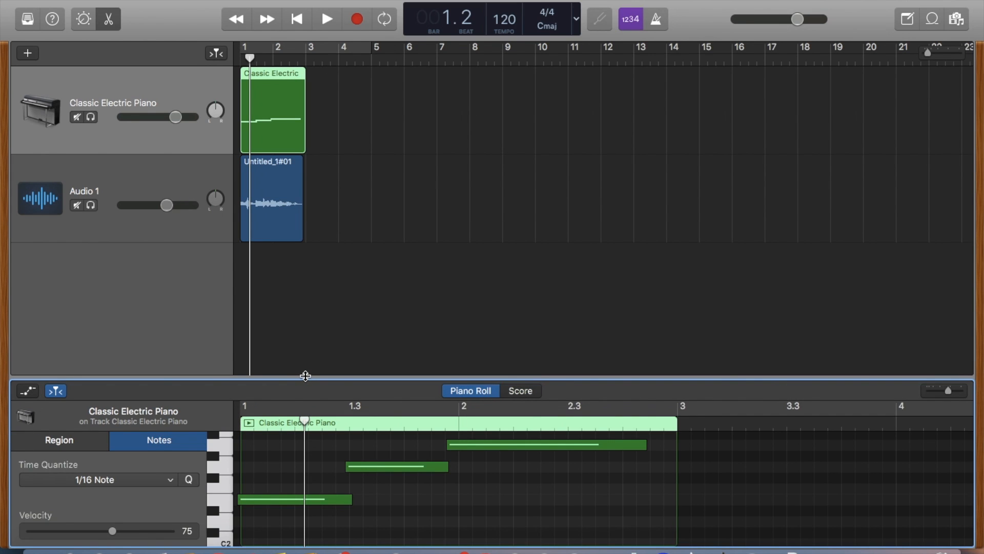
{"action": "key", "text": "a"}
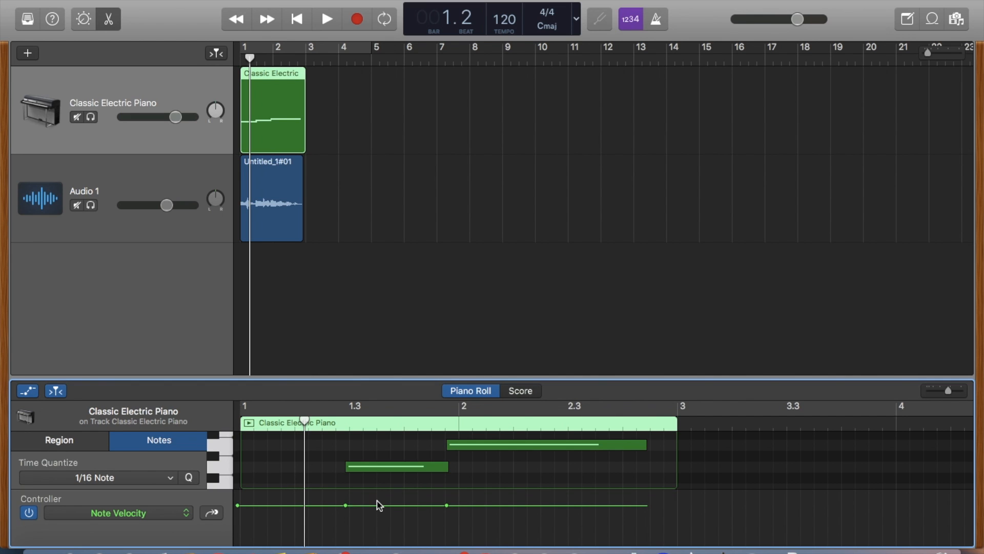
{"action": "left_click", "coordinate": [187, 513]}
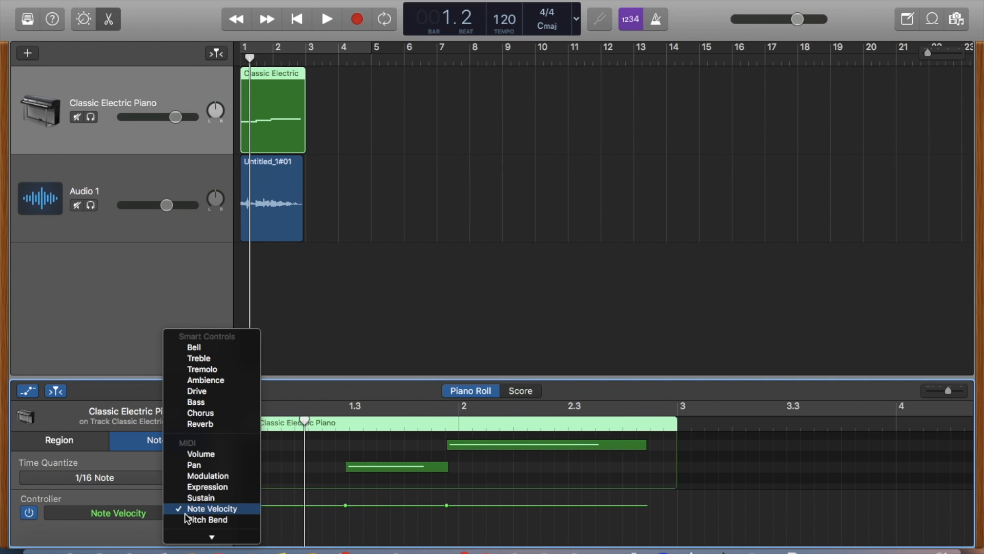
{"action": "scroll", "coordinate": [198, 464], "scroll_direction": "down", "scroll_amount": 1}
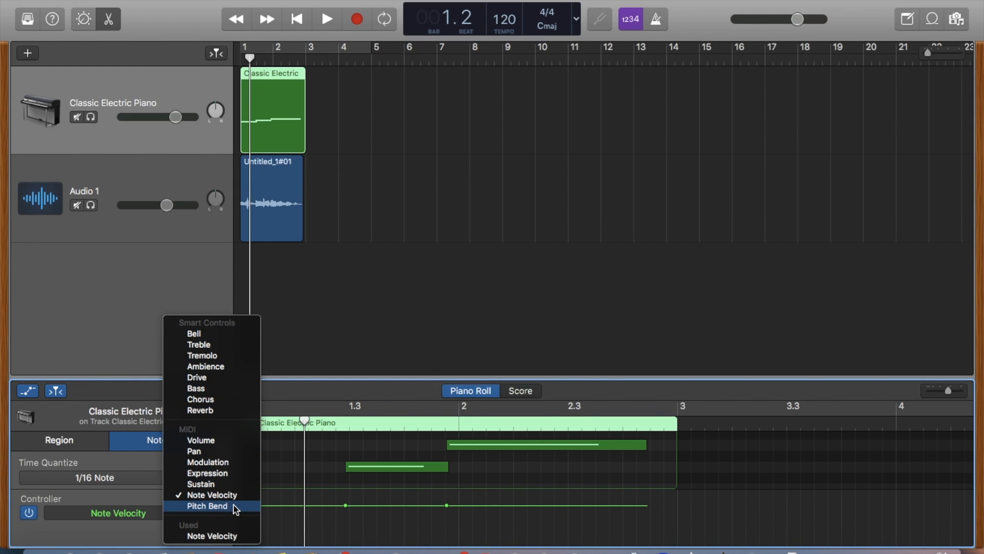
{"action": "left_click", "coordinate": [228, 440]}
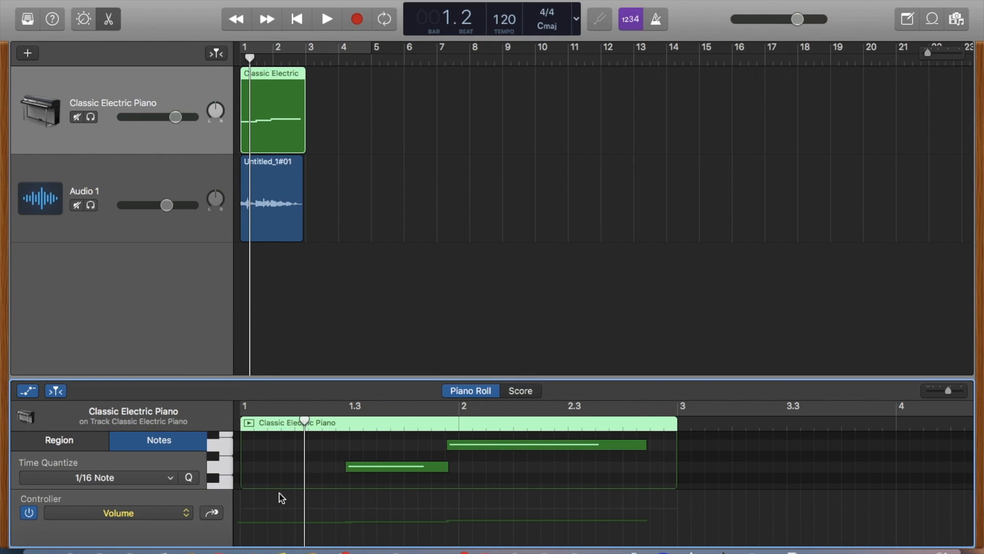
Step: Draw a volume fade-in over the first beat of the Classic Electric Piano region and play it from the start
{"action": "left_click", "coordinate": [292, 512]}
{"action": "left_click", "coordinate": [295, 509]}
{"action": "mouse_move", "coordinate": [338, 508]}
{"action": "left_mouse_down"}
{"action": "mouse_move", "coordinate": [324, 501]}
{"action": "mouse_move", "coordinate": [325, 533]}
{"action": "mouse_move", "coordinate": [328, 514]}
{"action": "left_mouse_up"}
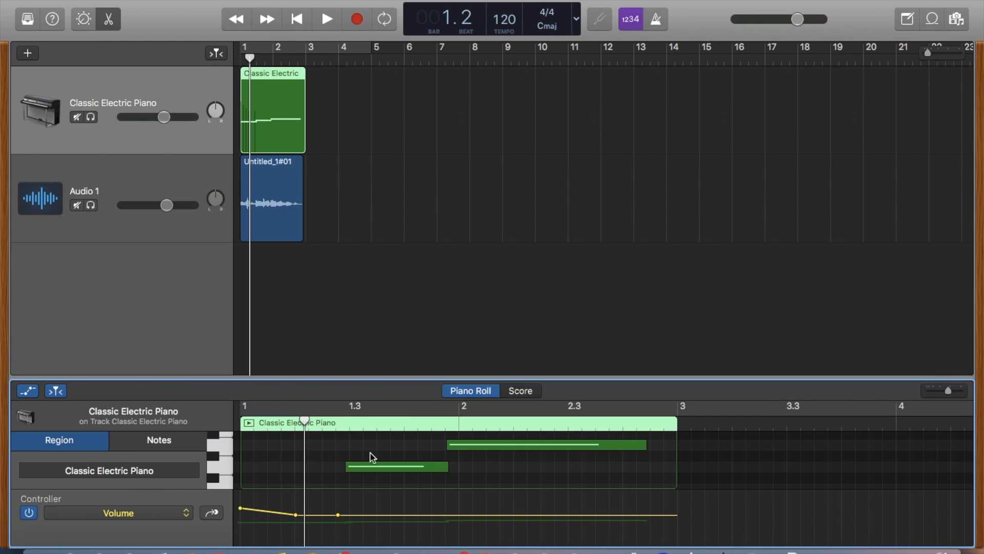
{"action": "left_click_drag", "start_coordinate": [297, 514], "coordinate": [295, 492]}
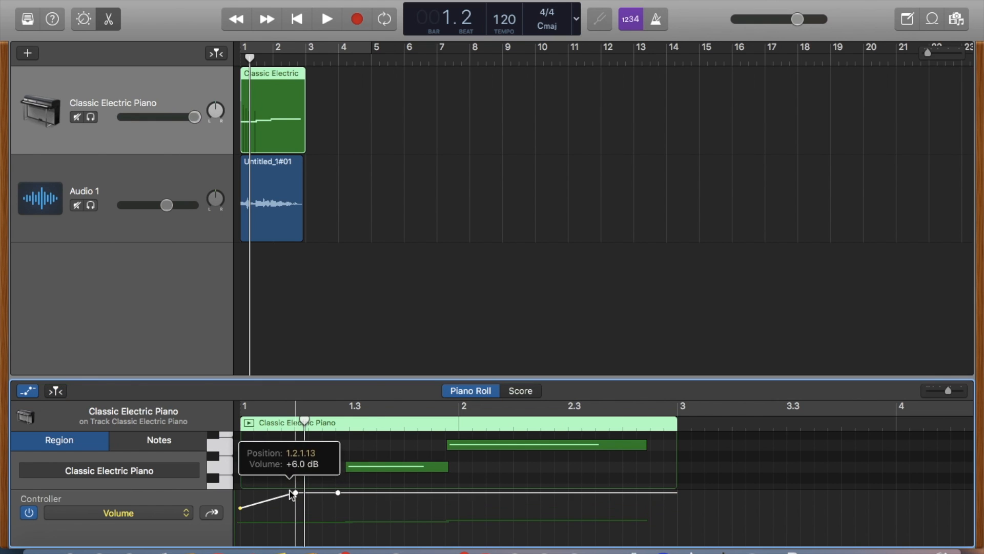
{"action": "left_click_drag", "start_coordinate": [240, 509], "coordinate": [241, 544]}
{"action": "left_click_drag", "start_coordinate": [313, 494], "coordinate": [314, 517]}
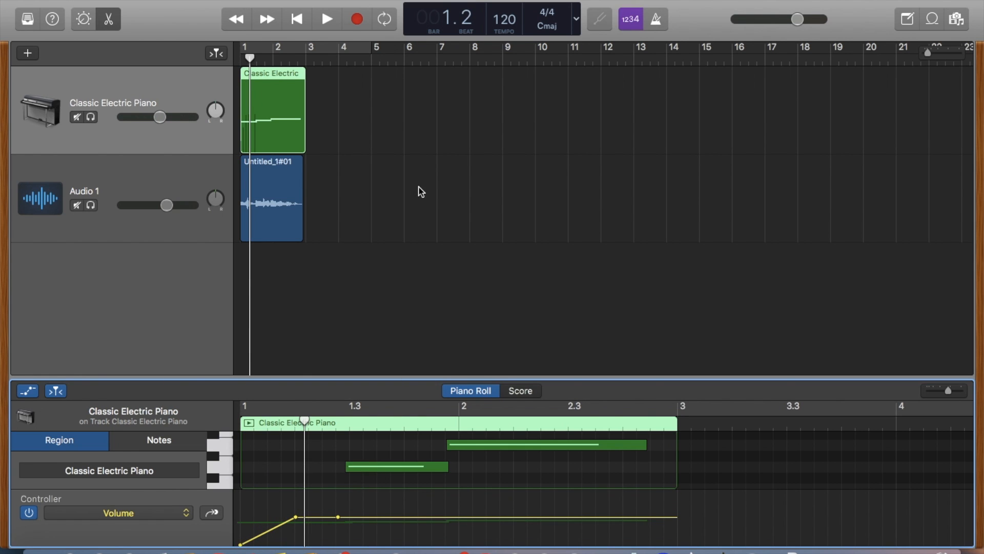
{"action": "key", "text": "Return"}
{"action": "key", "text": "space"}
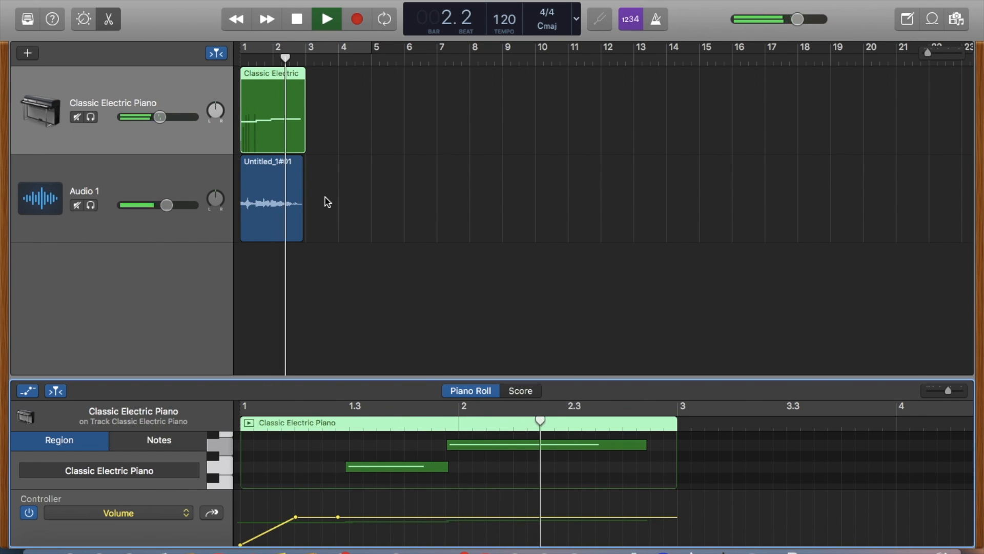
{"action": "key", "text": "space"}
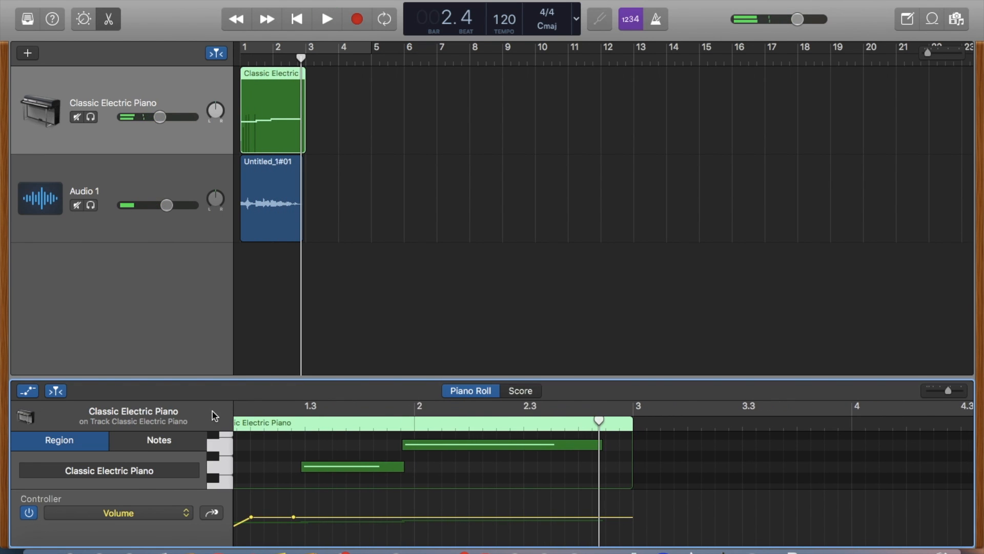
Step: Select the Audio 1 track, play its region with Reverse Playback on, and turn Reverse Playback off again
{"action": "left_click", "coordinate": [175, 170]}
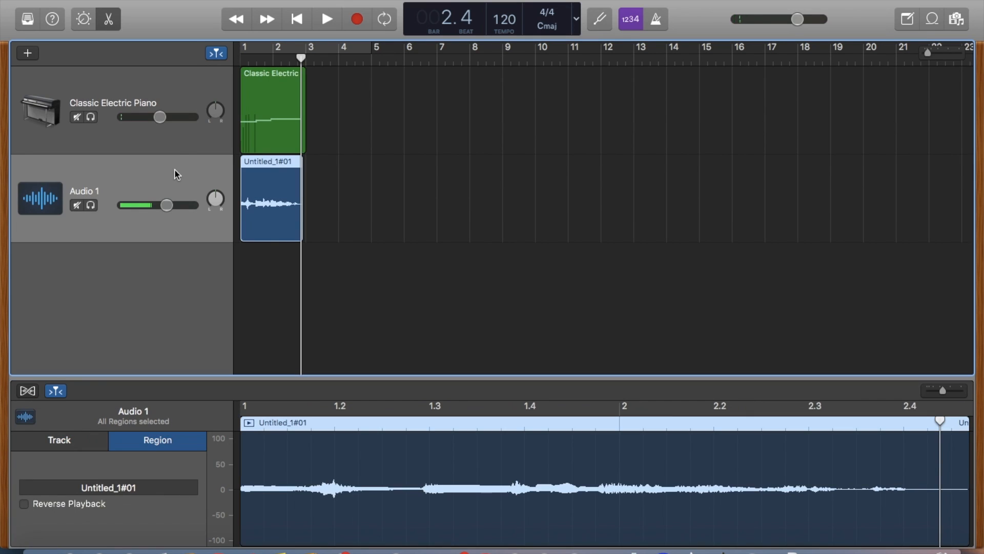
{"action": "left_click", "coordinate": [24, 504]}
{"action": "key", "text": "Return"}
{"action": "key", "text": "space"}
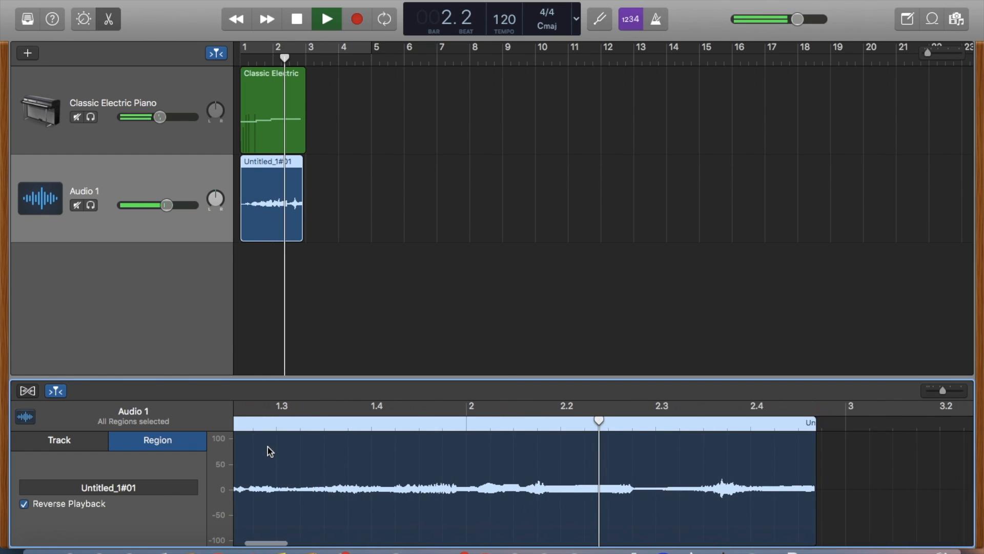
{"action": "key", "text": "space"}
{"action": "left_click", "coordinate": [23, 504]}
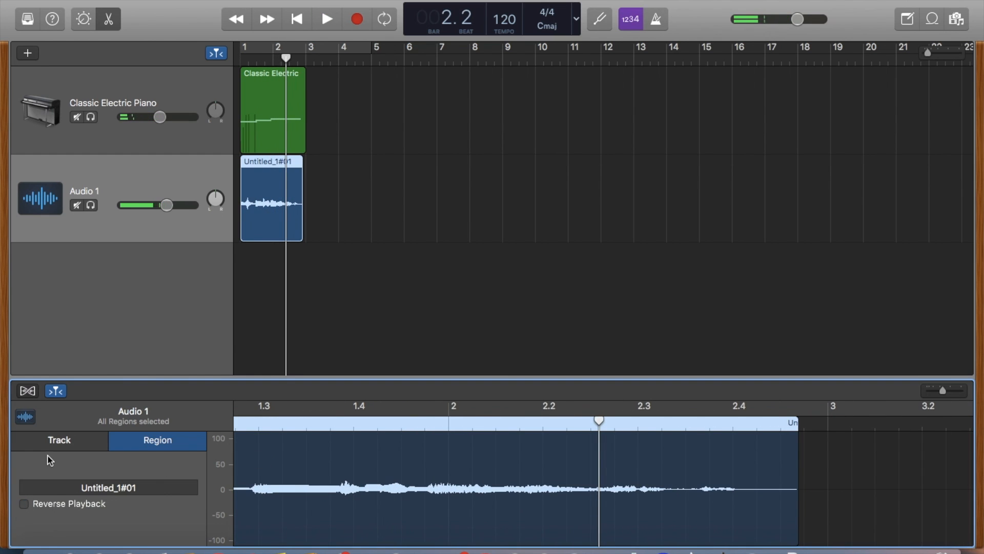
Step: Set the Audio 1 track's Pitch Correction to 100, turn on Limit to Key, and play back each change
{"action": "left_click", "coordinate": [61, 441]}
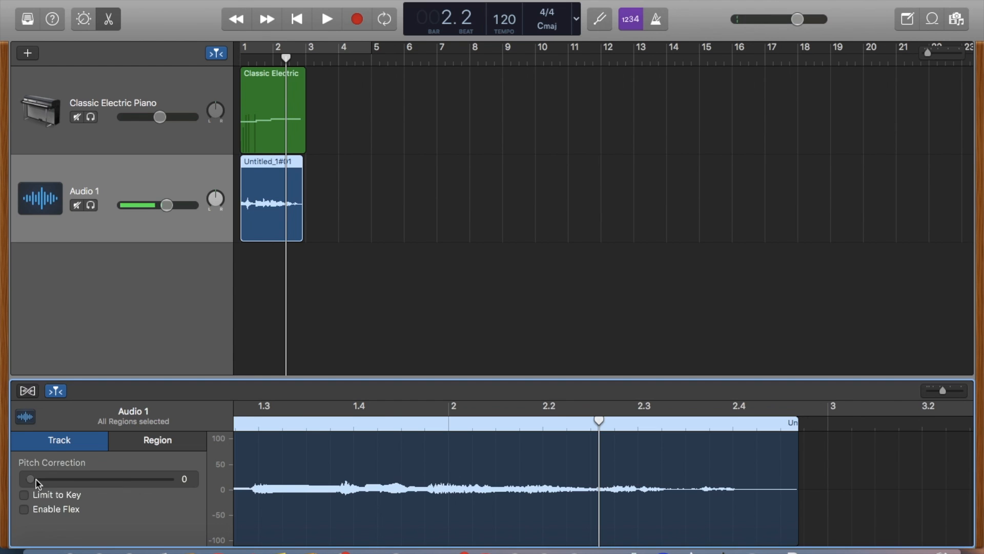
{"action": "left_click_drag", "start_coordinate": [36, 479], "coordinate": [196, 483]}
{"action": "key", "text": "Return"}
{"action": "key", "text": "space"}
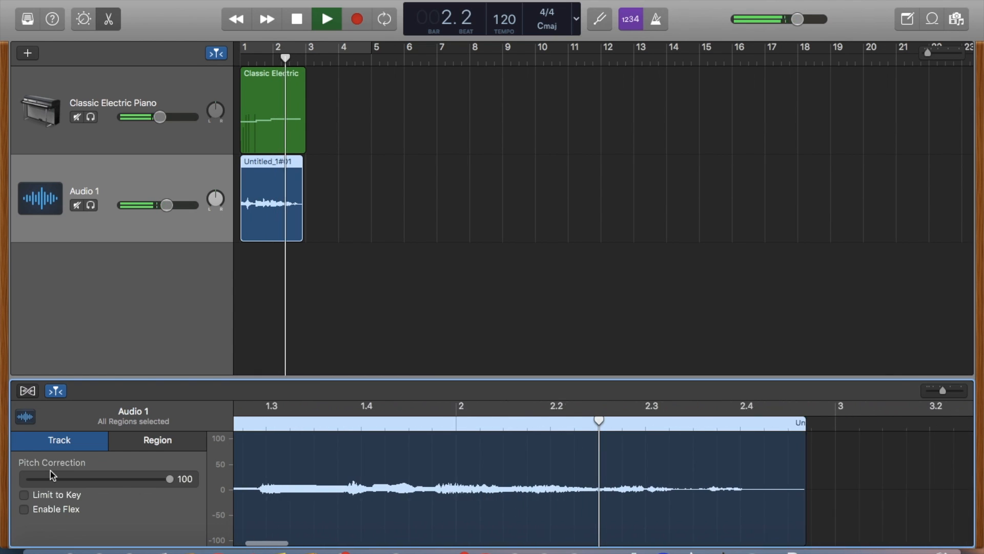
{"action": "key", "text": "space"}
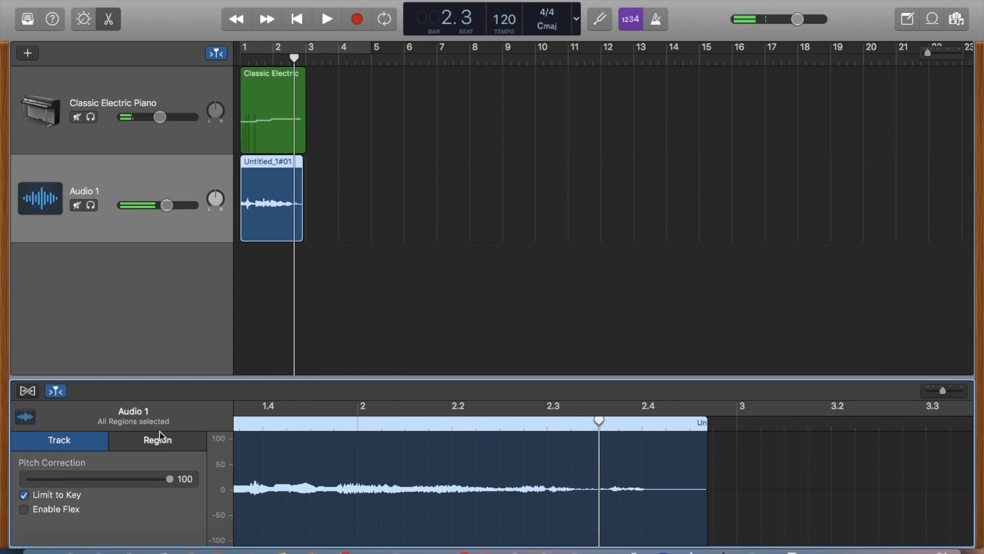
{"action": "key", "text": "Return"}
{"action": "key", "text": "space"}
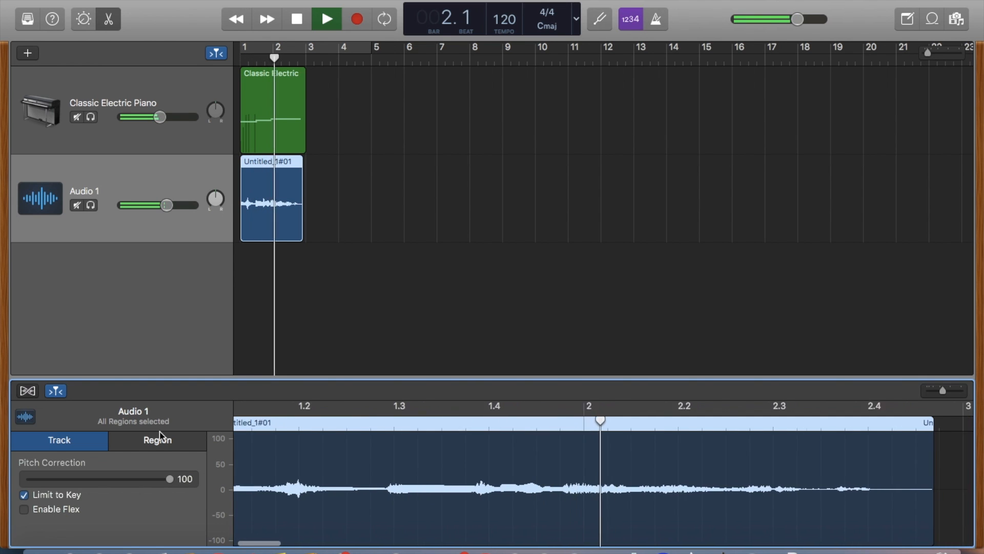
{"action": "key", "text": "space"}
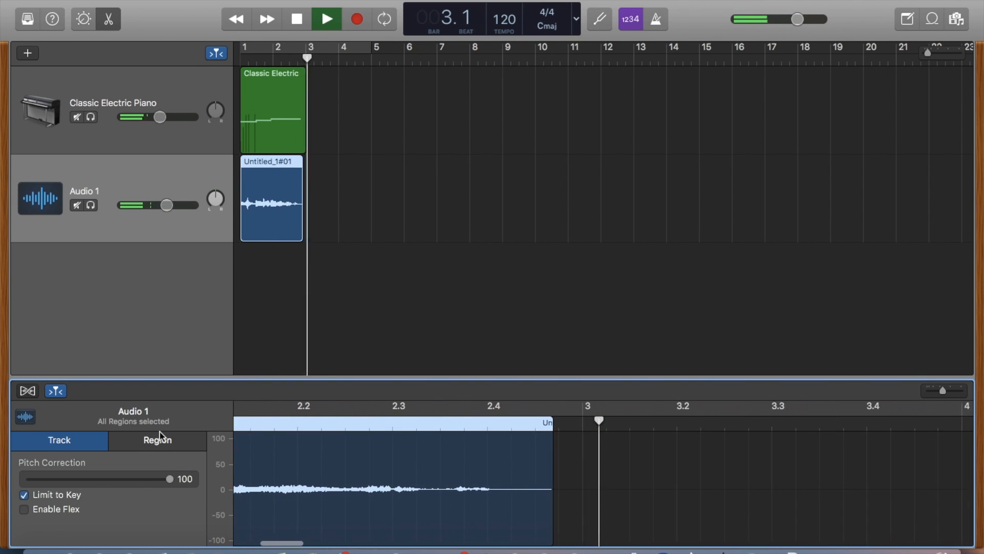
Step: Enable Flex on Audio 1 and place flex markers in the waveform around beats 1.2 and 1.3
{"action": "scroll", "coordinate": [358, 79], "scroll_direction": "left", "scroll_amount": 1}
{"action": "left_click", "coordinate": [31, 509]}
{"action": "scroll", "coordinate": [392, 439], "scroll_direction": "left", "scroll_amount": 5}
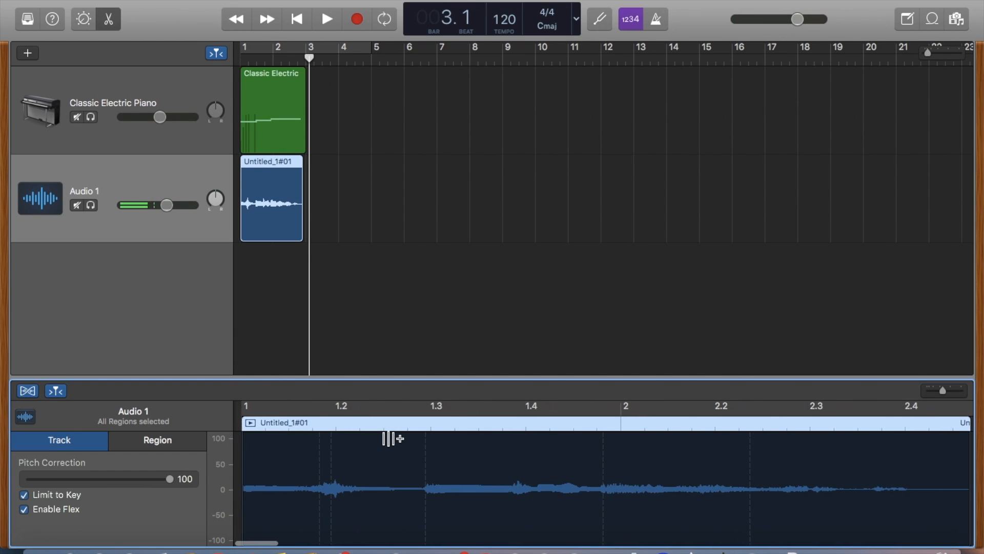
{"action": "left_click", "coordinate": [330, 479]}
{"action": "mouse_move", "coordinate": [424, 435]}
{"action": "left_mouse_down"}
{"action": "mouse_move", "coordinate": [707, 527]}
{"action": "mouse_move", "coordinate": [654, 510]}
{"action": "mouse_move", "coordinate": [426, 494]}
{"action": "left_mouse_up"}
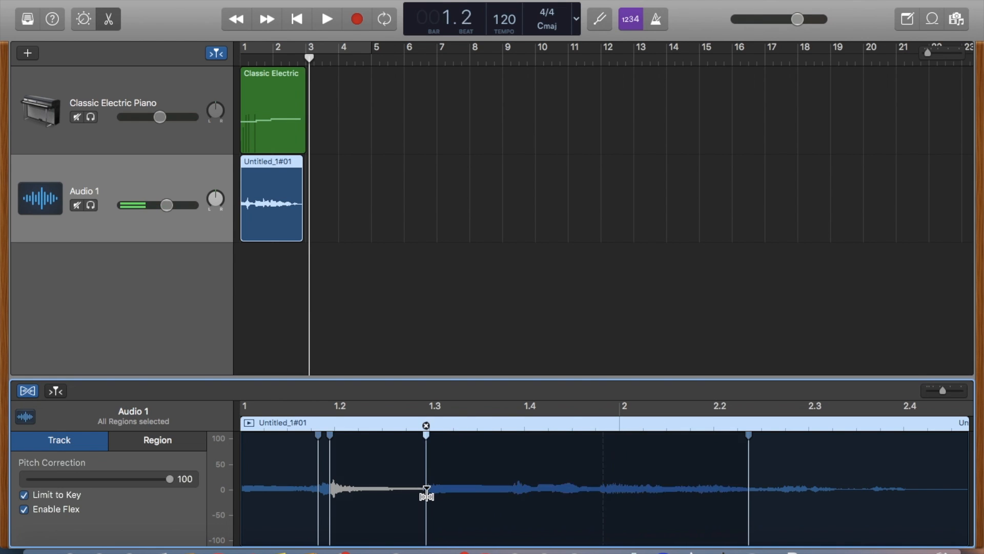
Step: Play the flexed audio briefly from the start, stop, and close the editor
{"action": "key", "text": "Return"}
{"action": "key", "text": "space"}
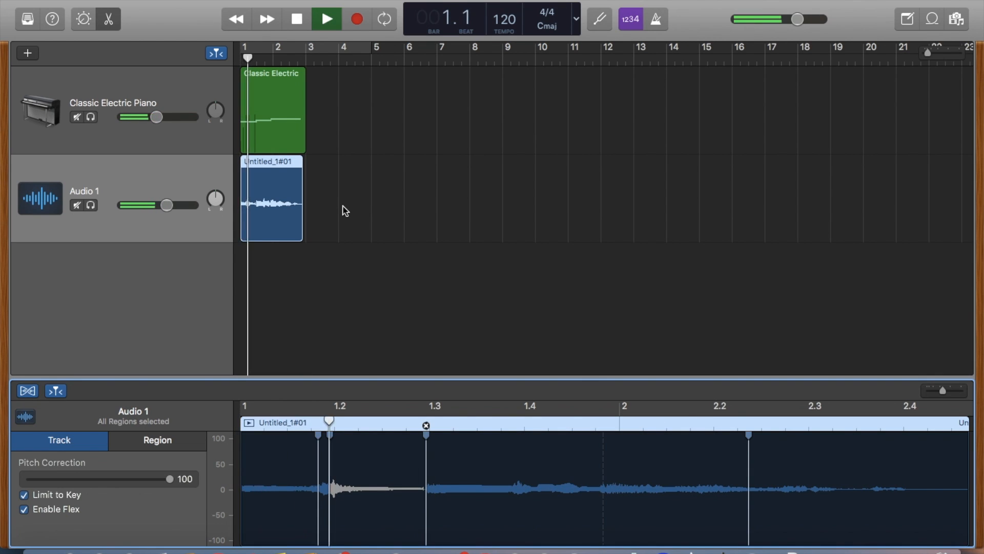
{"action": "key", "text": "space"}
{"action": "key", "text": "e"}
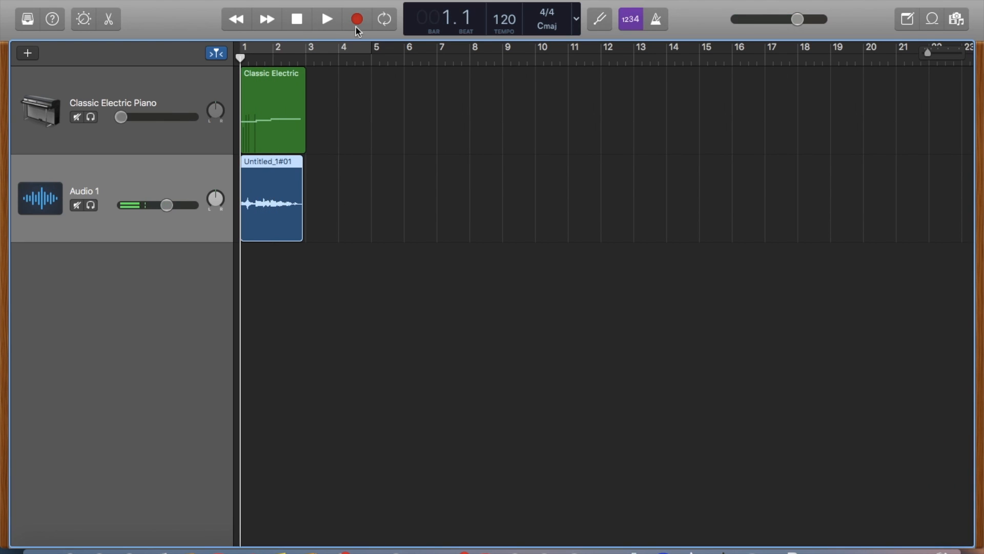
Step: Turn on the cycle area, try adjusting its range in the ruler, and turn it off again
{"action": "left_click", "coordinate": [382, 21]}
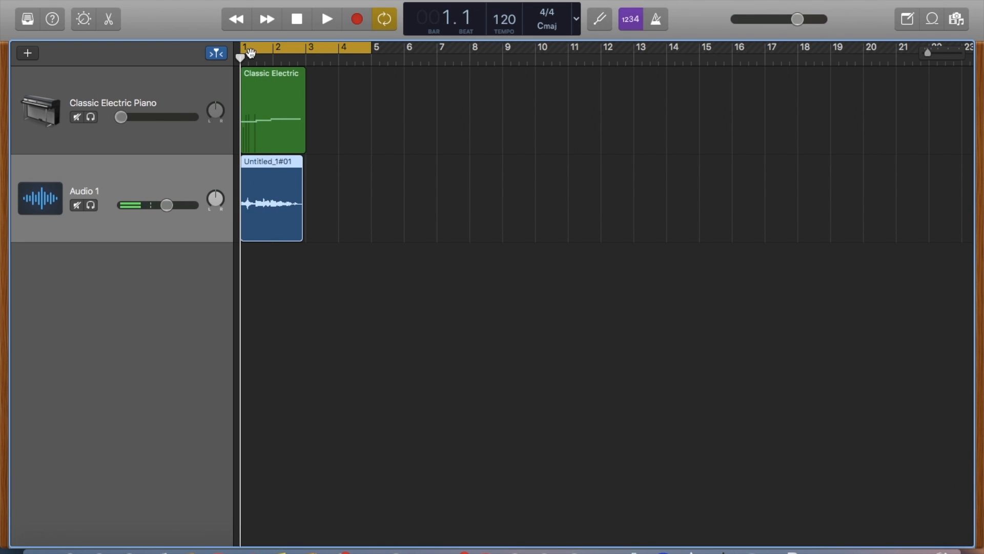
{"action": "left_click_drag", "start_coordinate": [250, 53], "coordinate": [305, 60]}
{"action": "left_click", "coordinate": [259, 49]}
{"action": "left_click", "coordinate": [385, 20]}
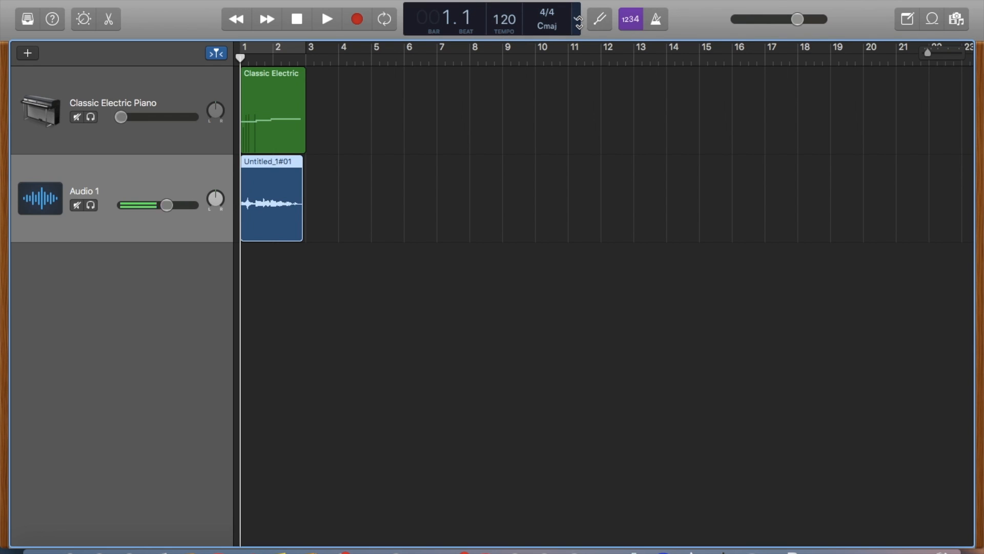
Step: Switch the transport display to Beats & Time and back to Beats & Project
{"action": "left_click", "coordinate": [579, 24]}
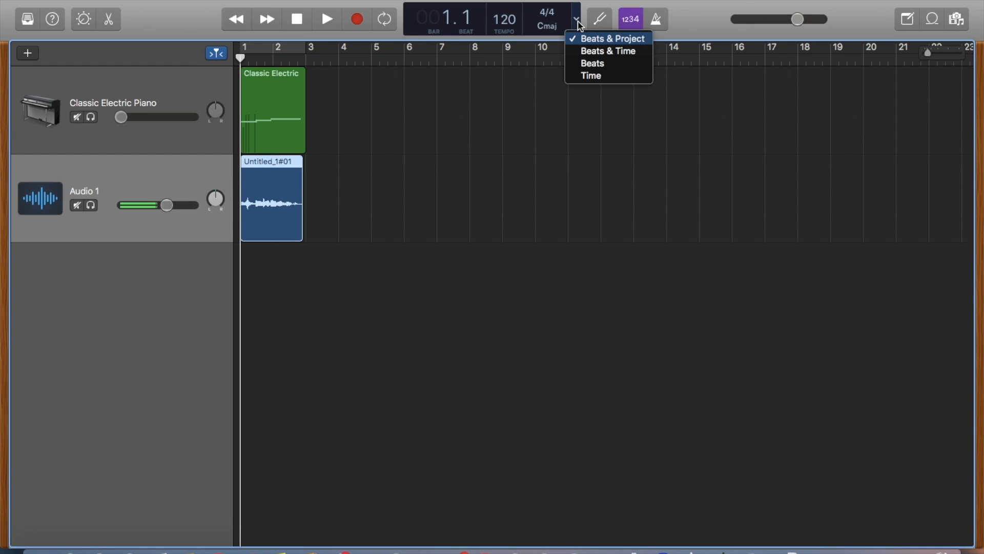
{"action": "left_click", "coordinate": [607, 51]}
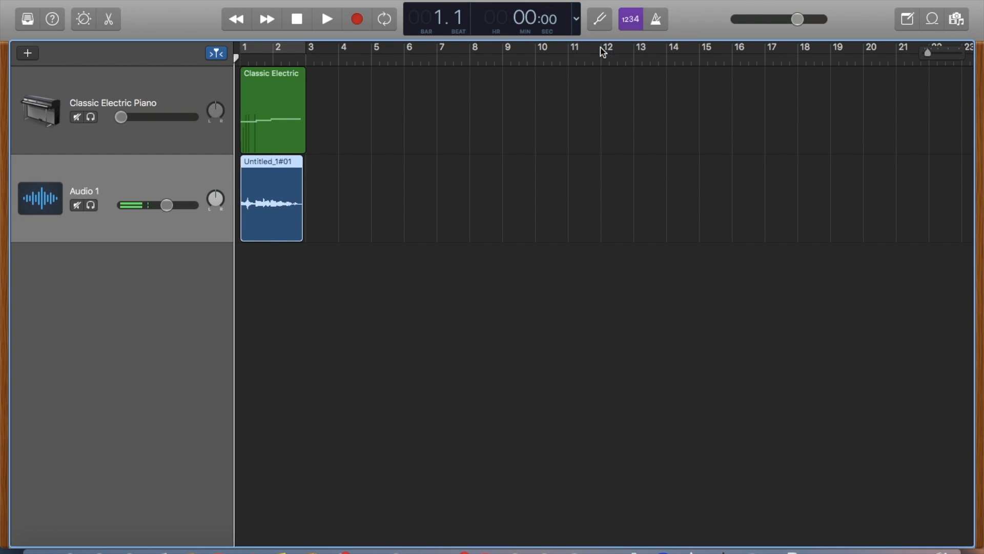
{"action": "left_click", "coordinate": [577, 19]}
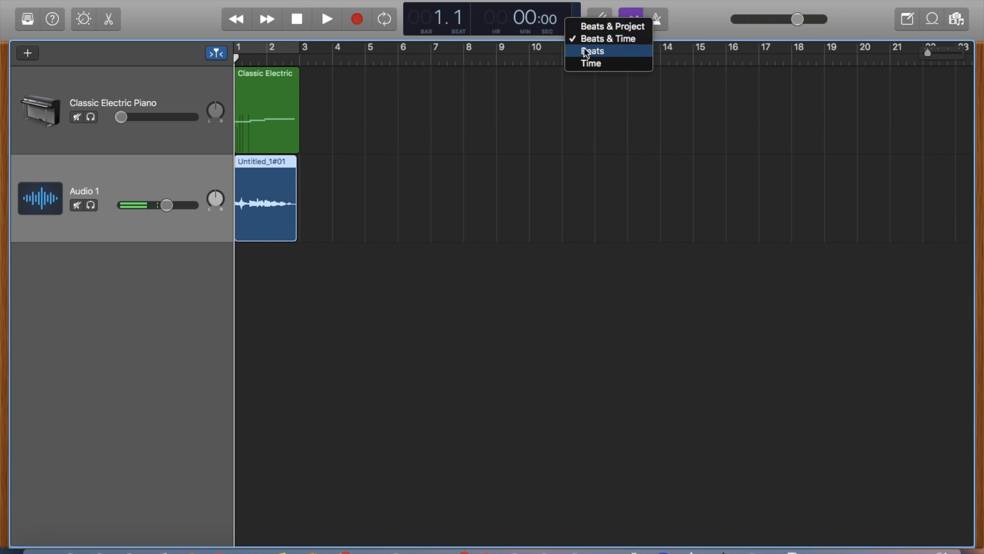
{"action": "left_click", "coordinate": [589, 30]}
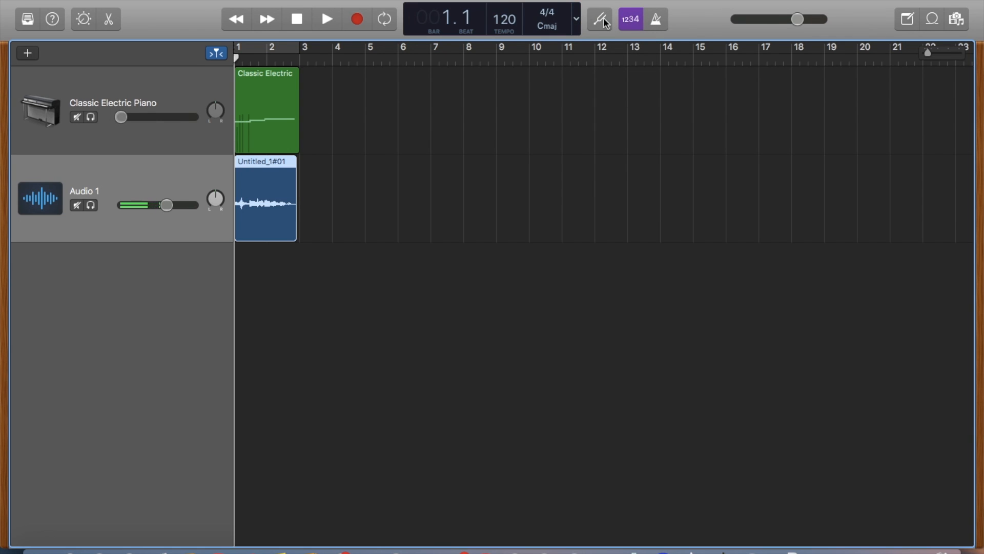
Step: Open the Tuner for the Audio 1 input and close it
{"action": "left_click", "coordinate": [601, 19]}
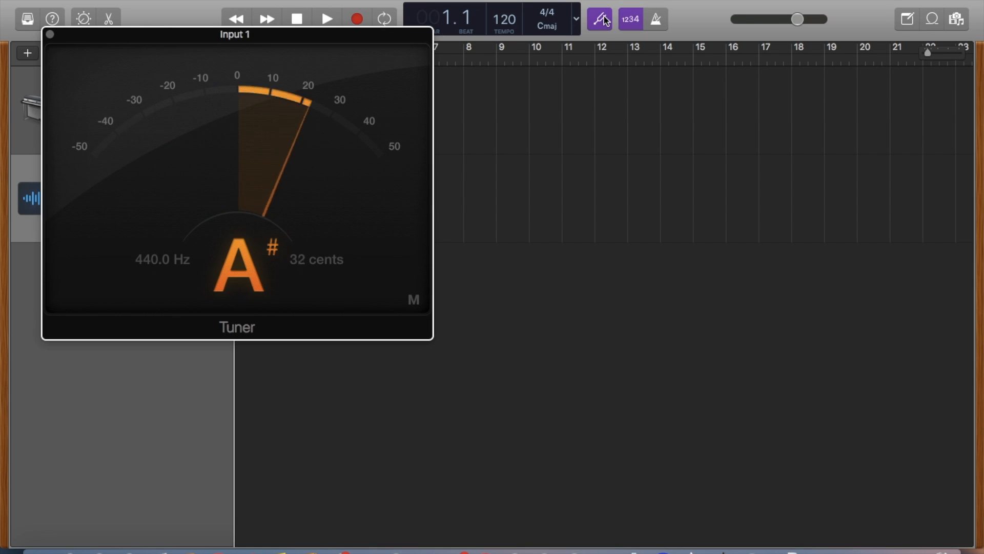
{"action": "left_click", "coordinate": [50, 35]}
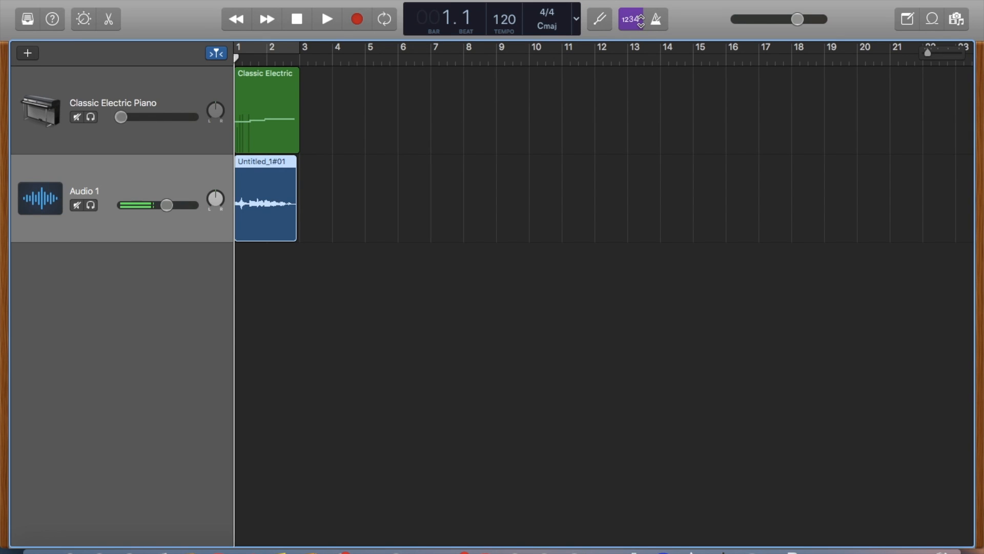
Step: Test recording on Audio 1 with the count-in, turn the count-in off, test again, discard the take, and return to the start
{"action": "key", "text": "r"}
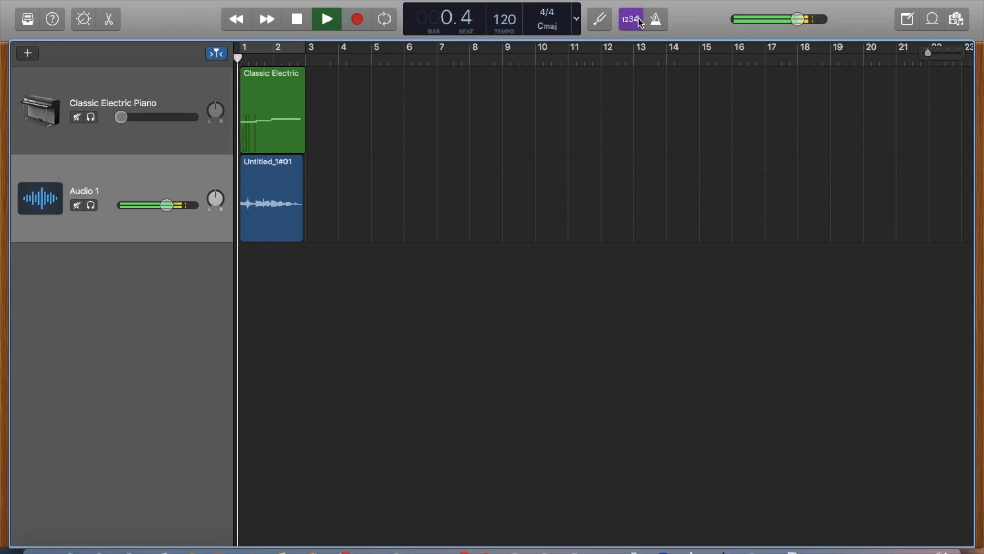
{"action": "key", "text": "space"}
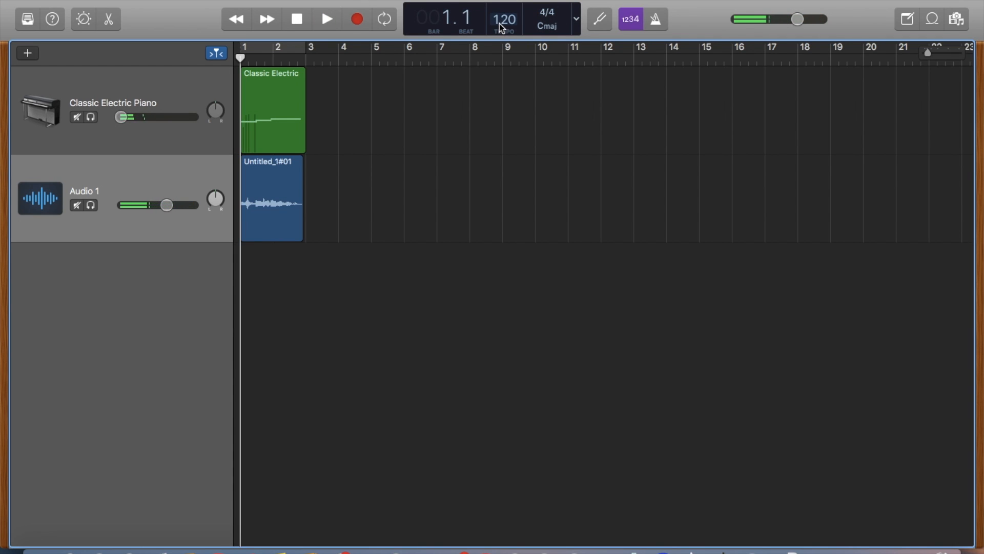
{"action": "left_click", "coordinate": [635, 20]}
{"action": "key", "text": "r"}
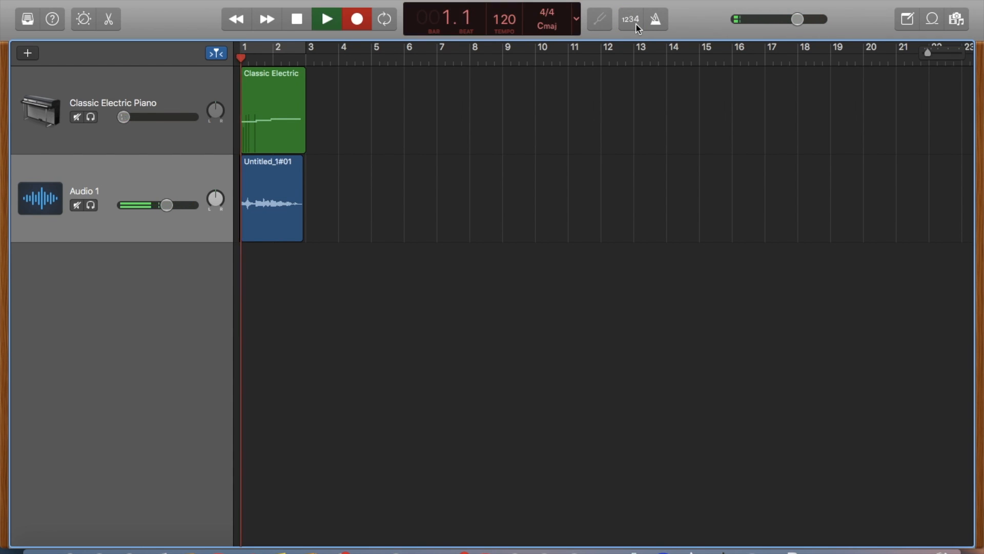
{"action": "key", "text": "r"}
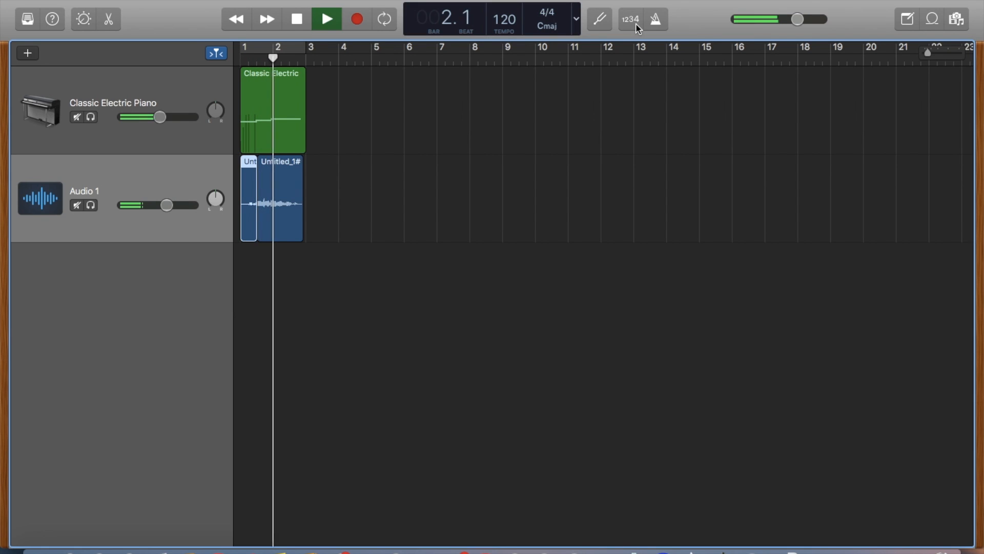
{"action": "key", "text": "space"}
{"action": "key", "text": "Return"}
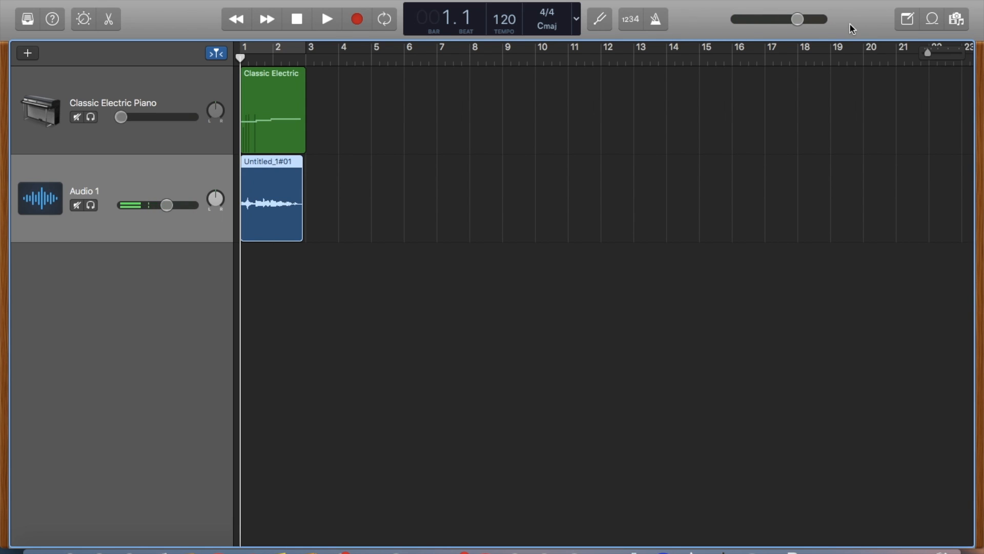
Step: View the empty Note Pad and the Loop Browser, previewing the Amber Beat 02 loop
{"action": "left_click", "coordinate": [908, 19]}
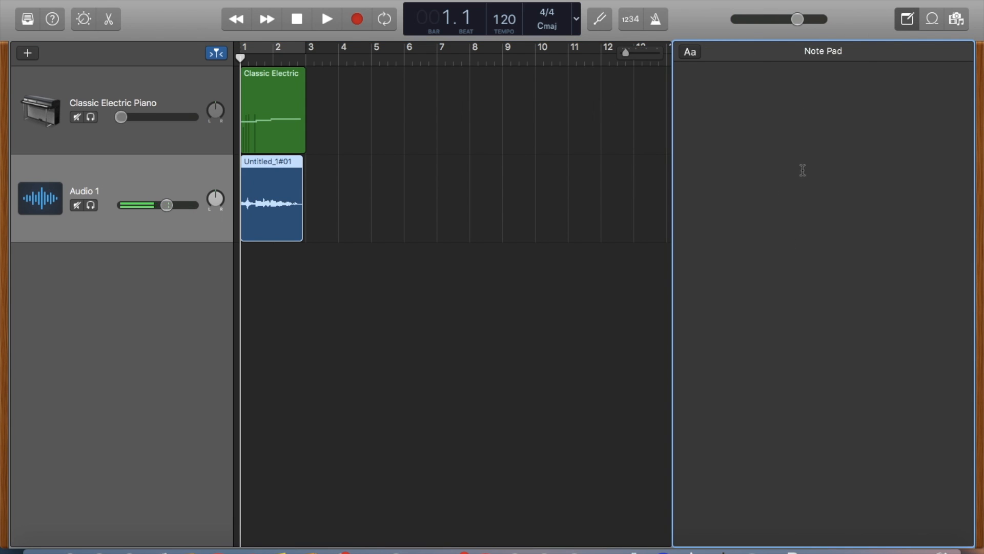
{"action": "left_click", "coordinate": [932, 19]}
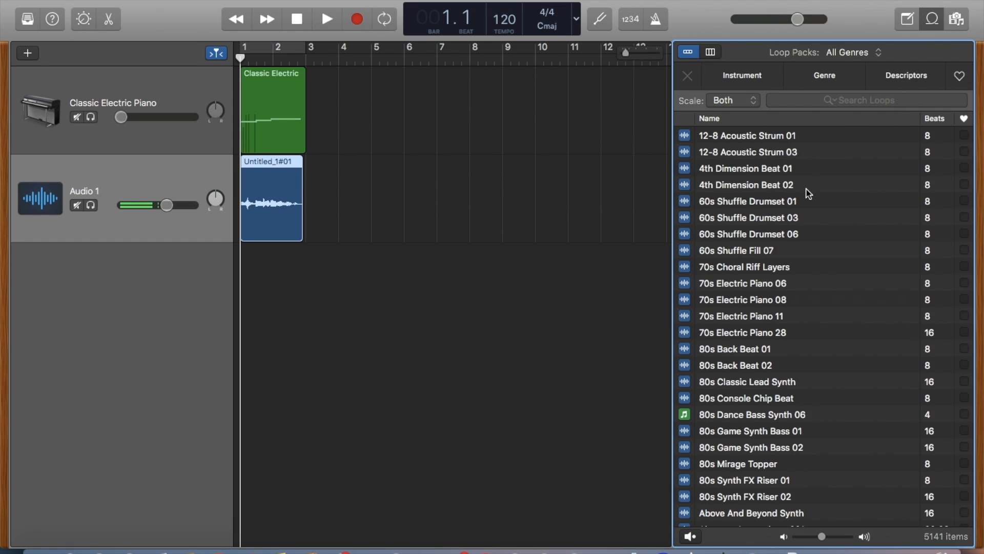
{"action": "scroll", "coordinate": [808, 193], "scroll_direction": "down", "scroll_amount": 20}
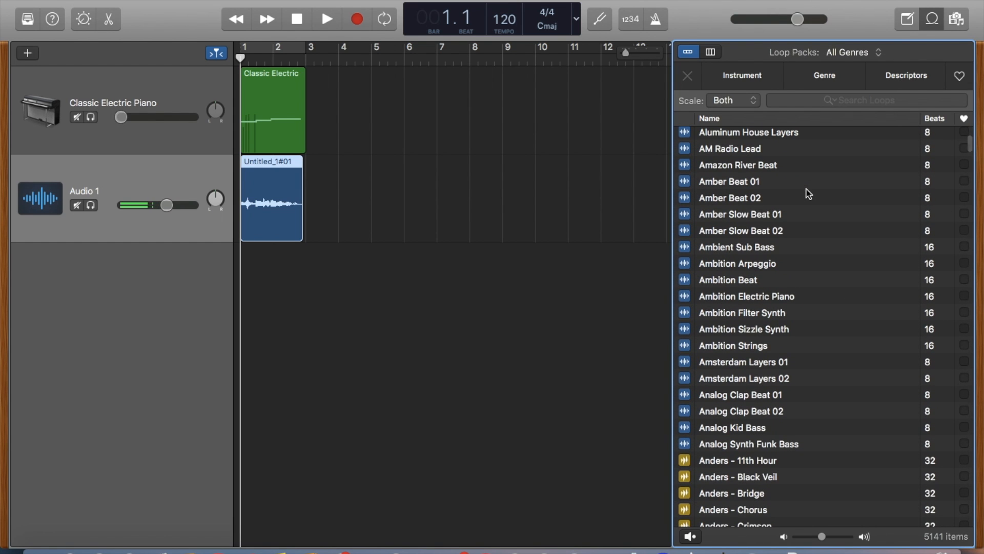
{"action": "left_click", "coordinate": [791, 196]}
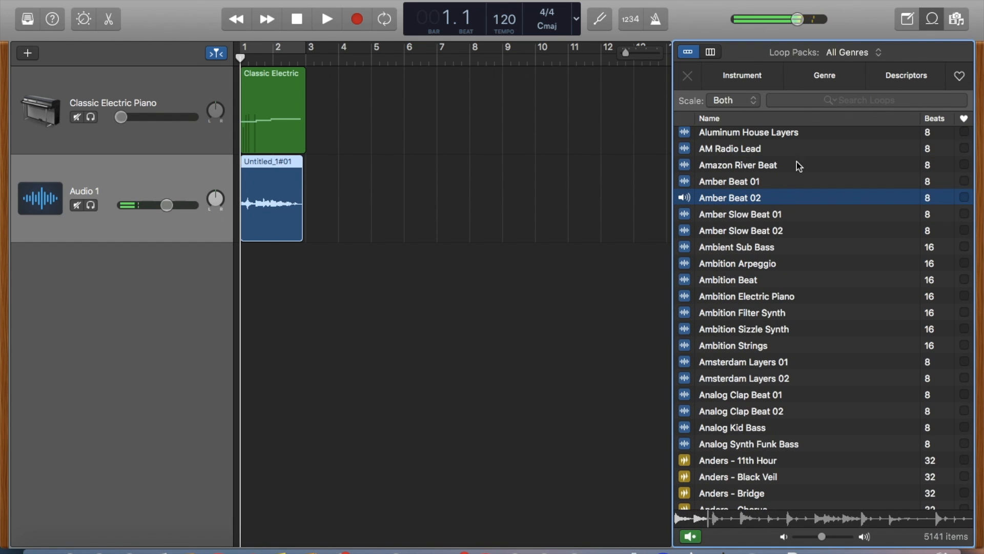
Step: Preview the Daylight Laser FX loop under the Synths instrument filter, clearing the filter and muting the preview to finish
{"action": "left_click", "coordinate": [761, 86]}
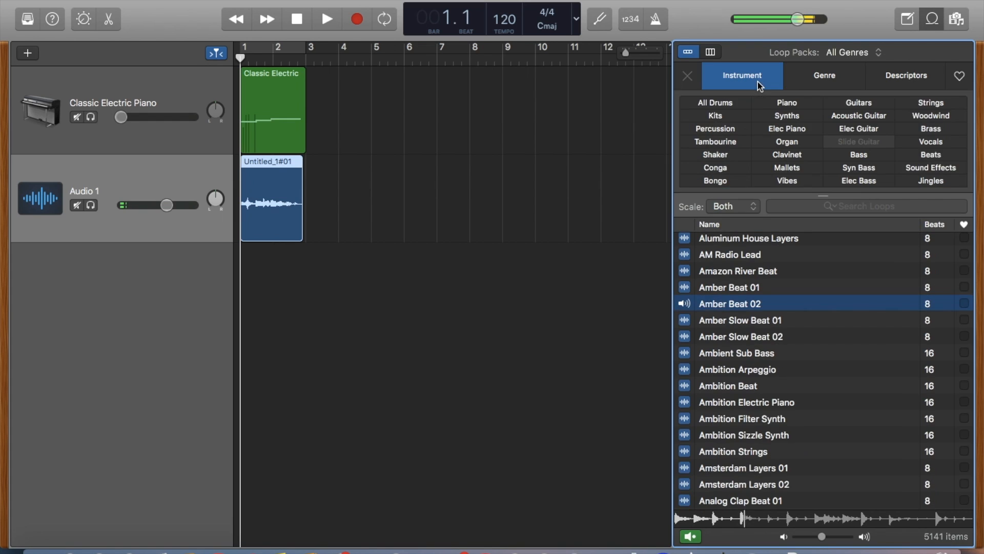
{"action": "left_click", "coordinate": [796, 118]}
{"action": "left_click", "coordinate": [796, 306]}
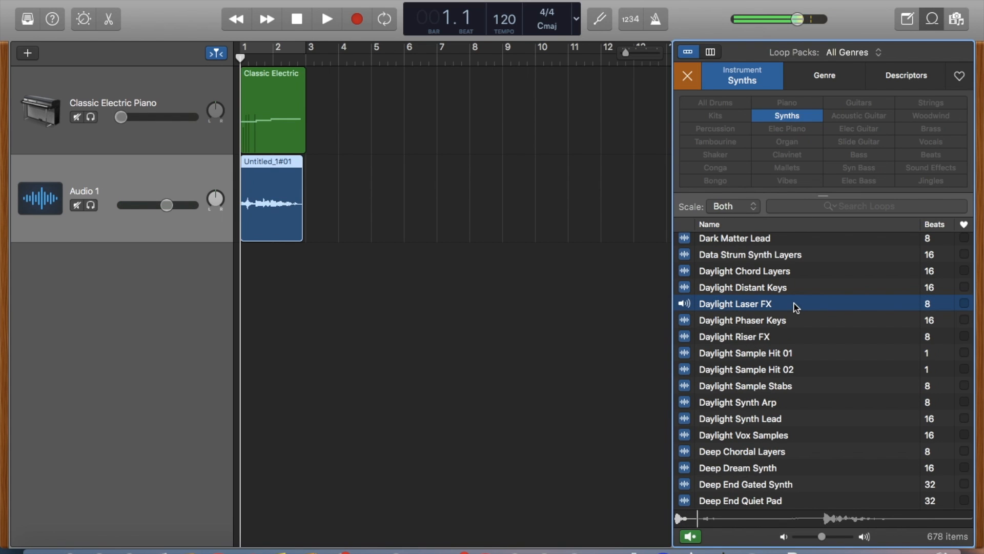
{"action": "left_click", "coordinate": [689, 80]}
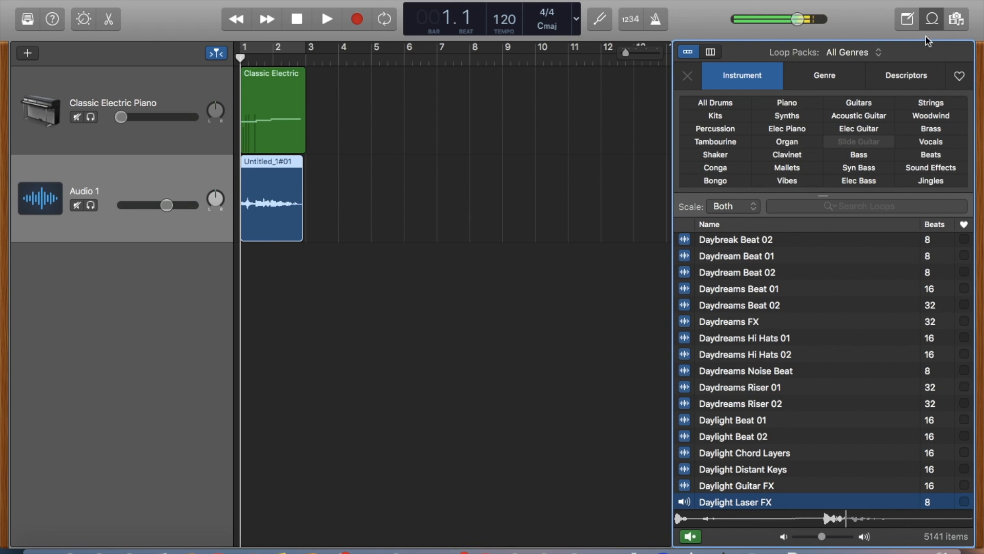
{"action": "left_click", "coordinate": [695, 535]}
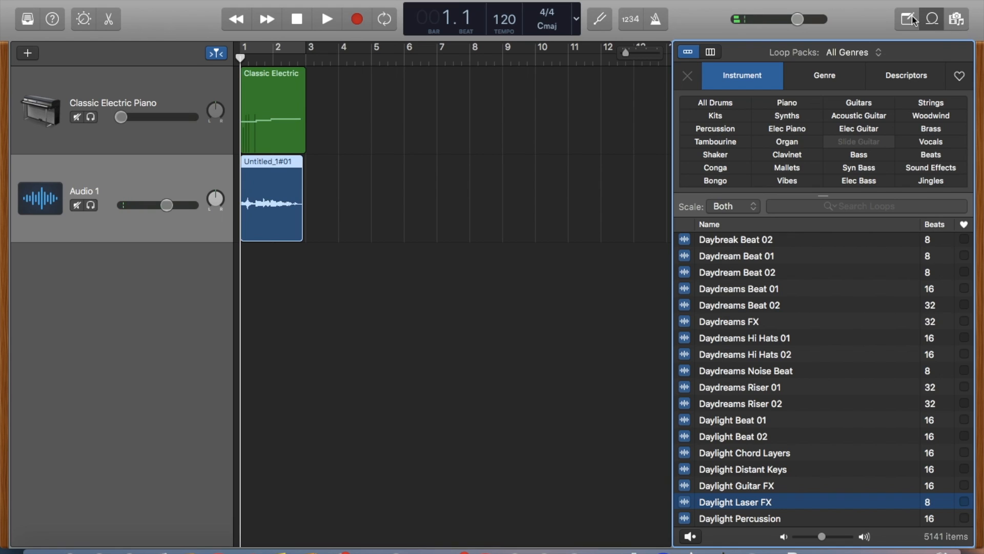
Step: Open the Media Browser and show the songs in the iTunes Music library
{"action": "left_click", "coordinate": [957, 19]}
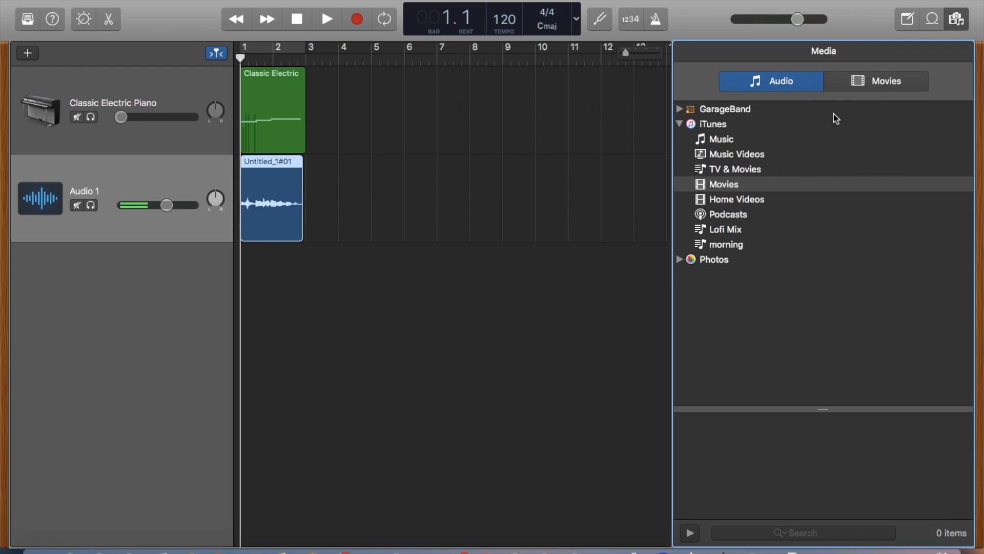
{"action": "left_click", "coordinate": [753, 140]}
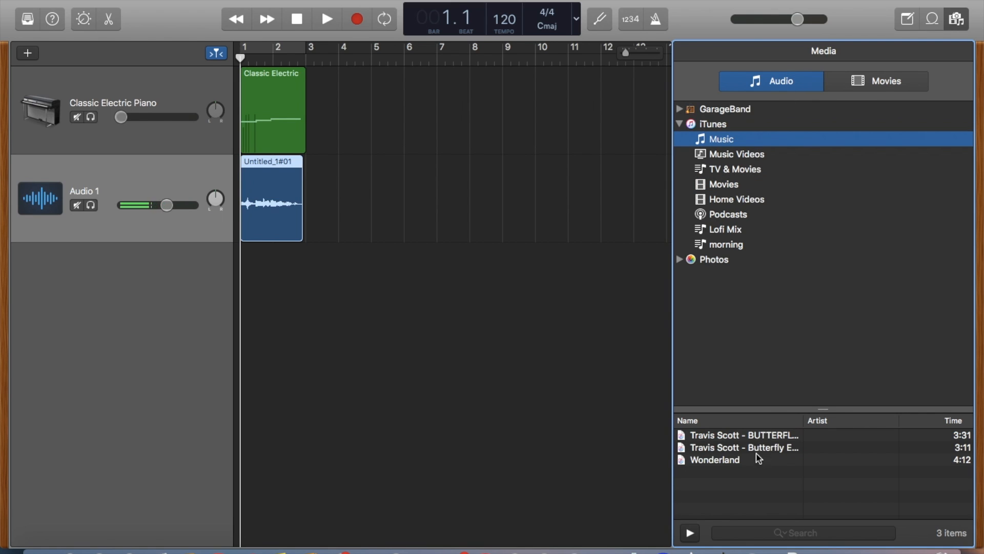